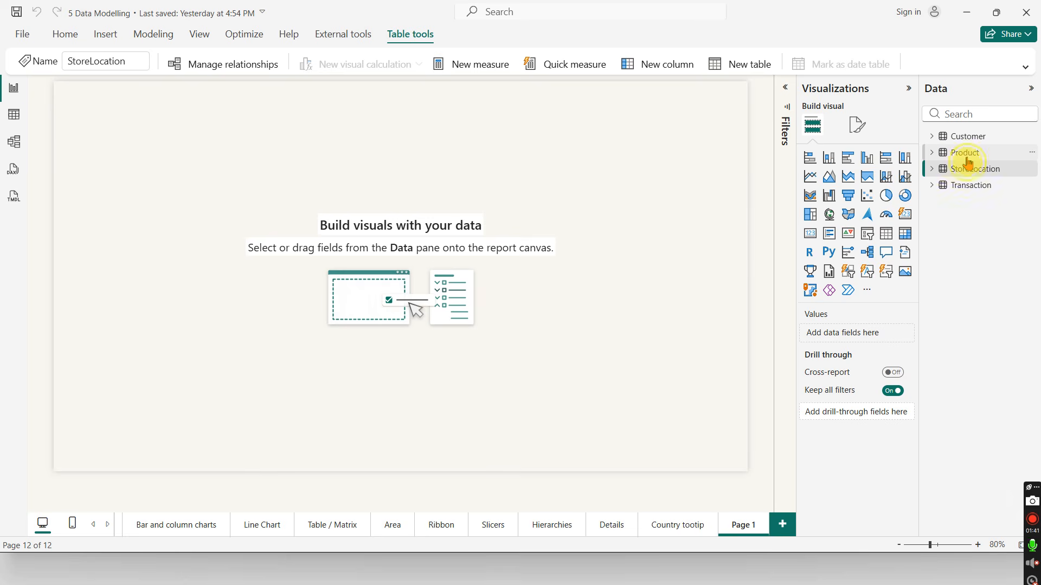
# Examine the Product table's rows in Table view and the commands offered for that table there and in Report view.
pyautogui.click(14, 115)
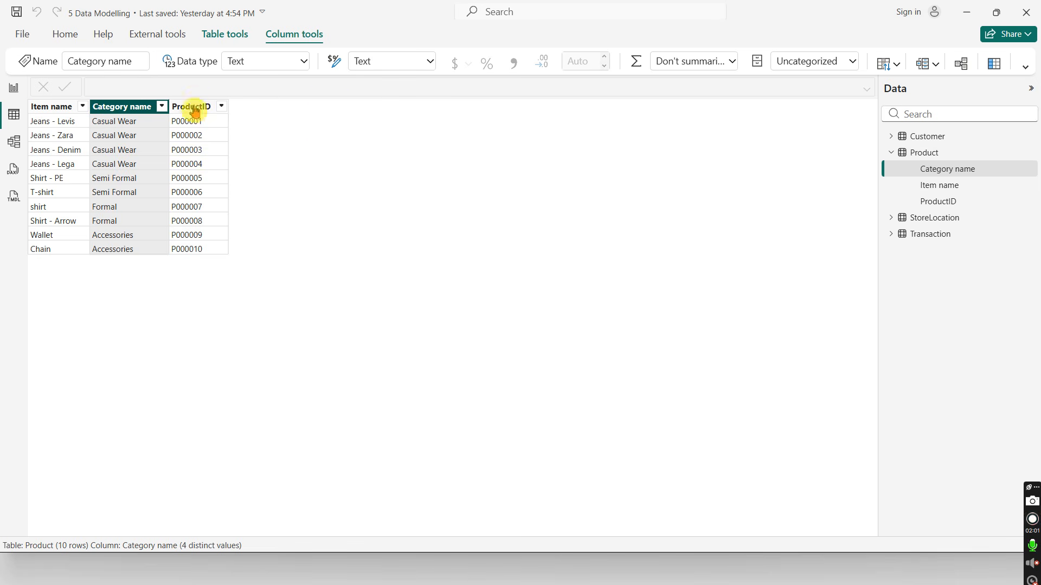
pyautogui.click(931, 168)
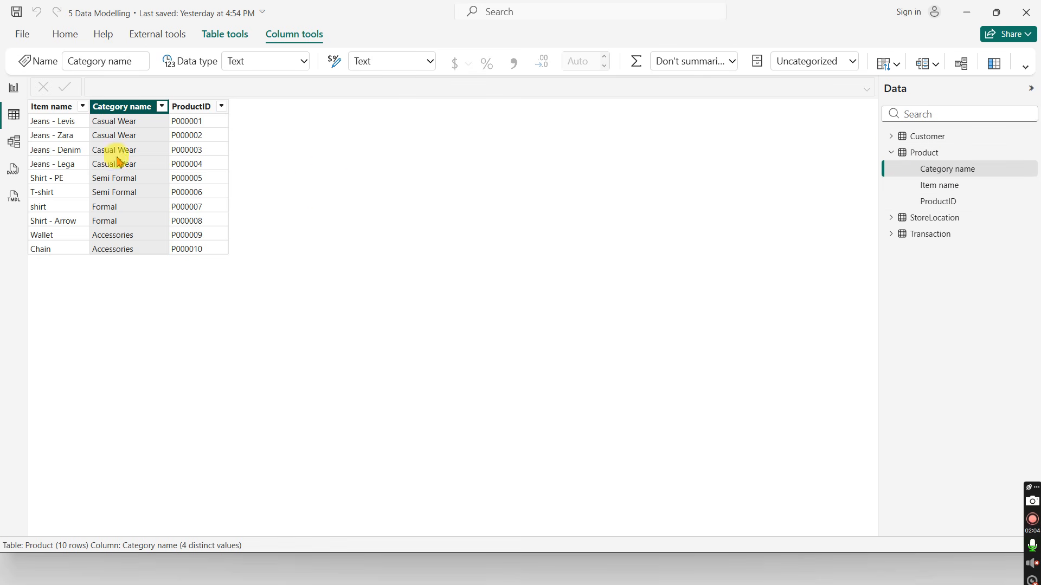
pyautogui.rightClick(931, 154)
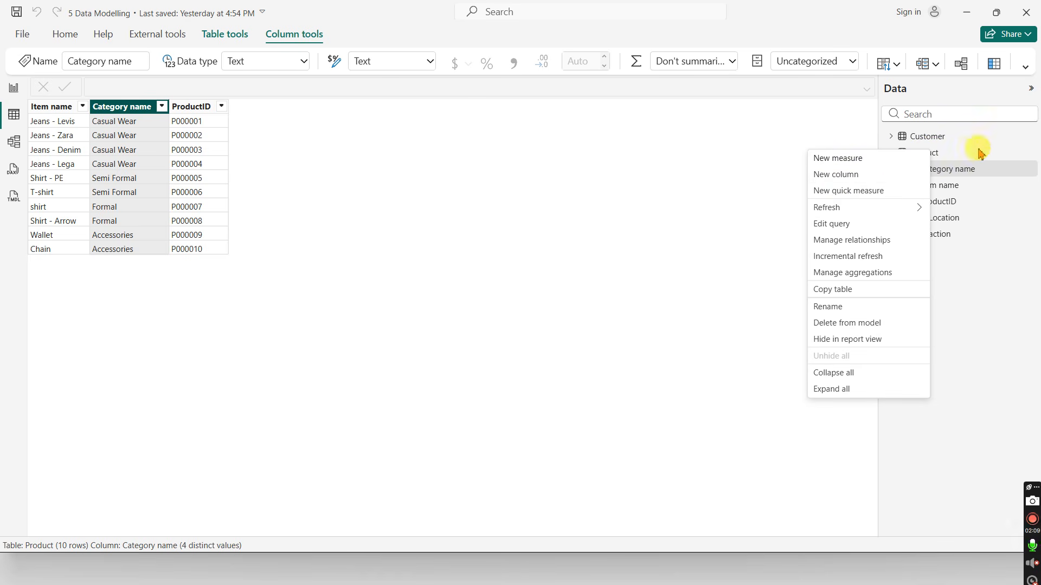
pyautogui.click(957, 156)
pyautogui.rightClick(958, 156)
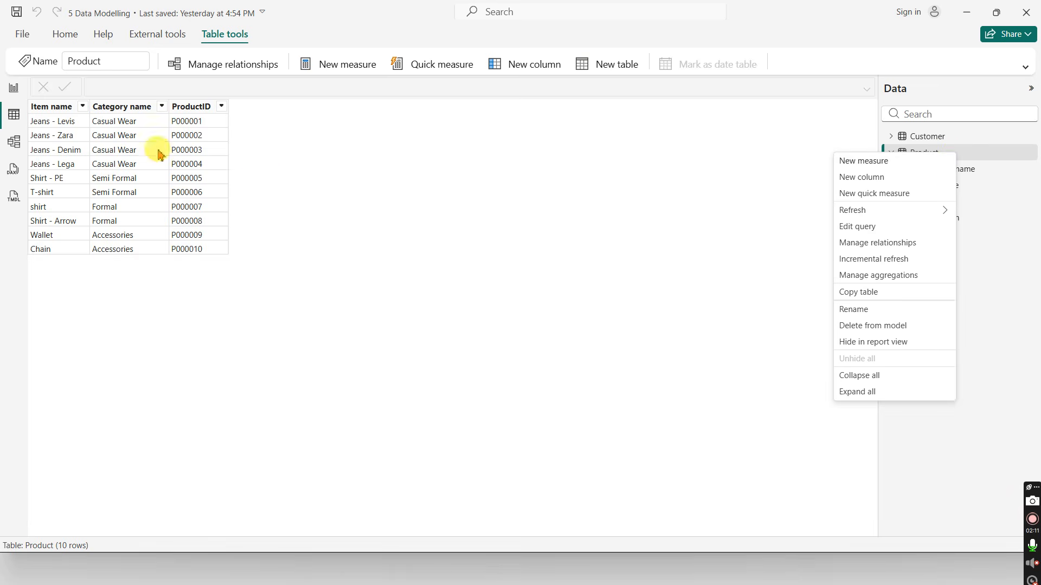
pyautogui.click(12, 91)
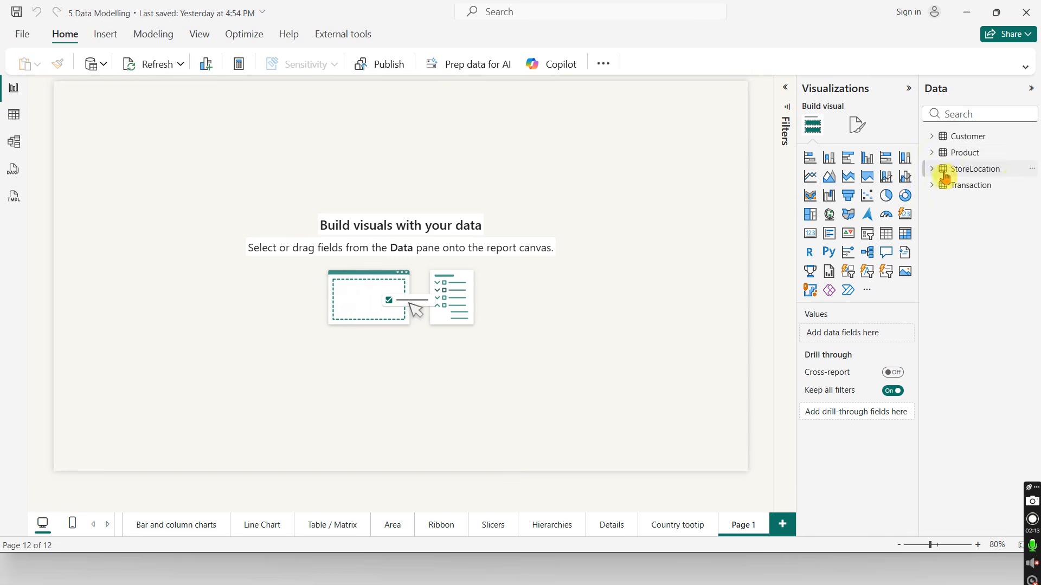
pyautogui.click(935, 154)
pyautogui.rightClick(968, 153)
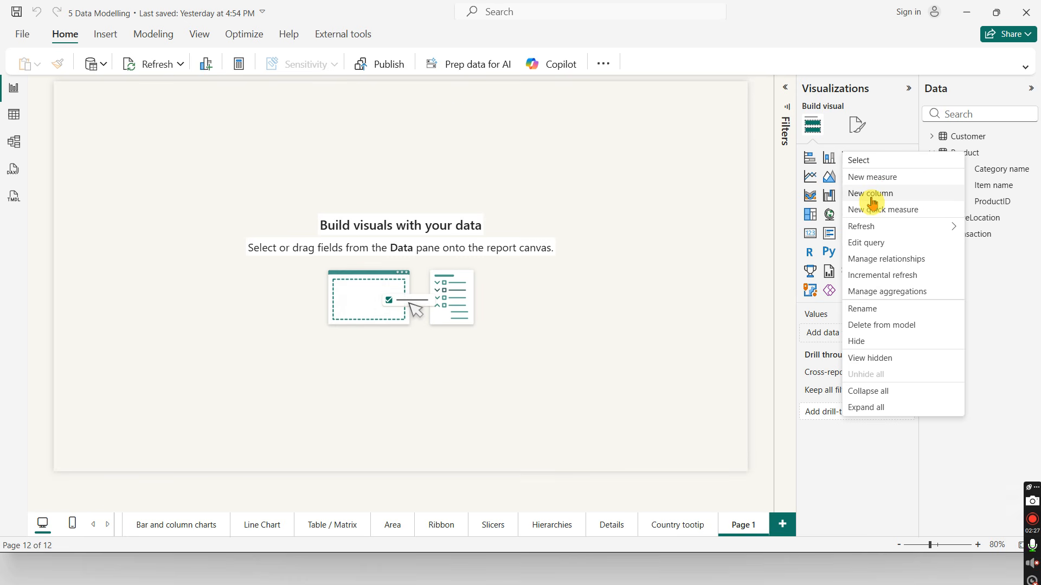
# Add a calculated column to the Product table in Table view and name it ShortProductNum.
pyautogui.click(12, 116)
pyautogui.rightClick(922, 155)
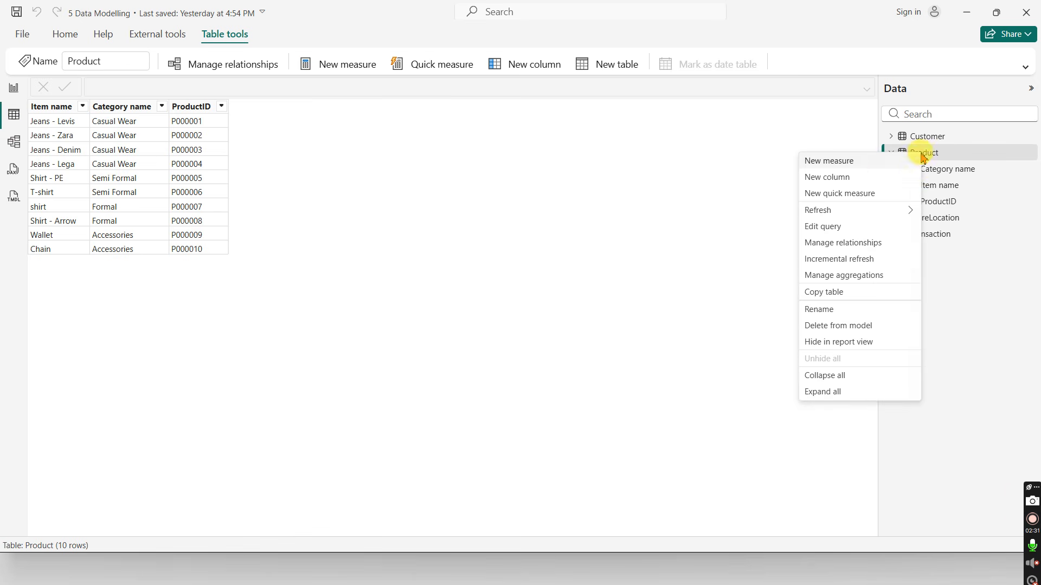
pyautogui.click(844, 179)
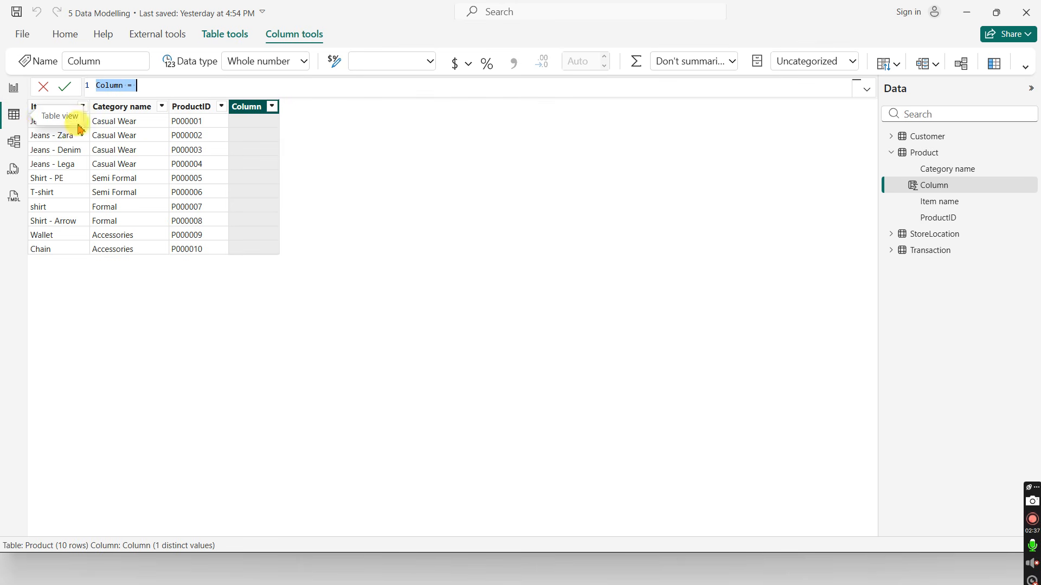
pyautogui.doubleClick(111, 87)
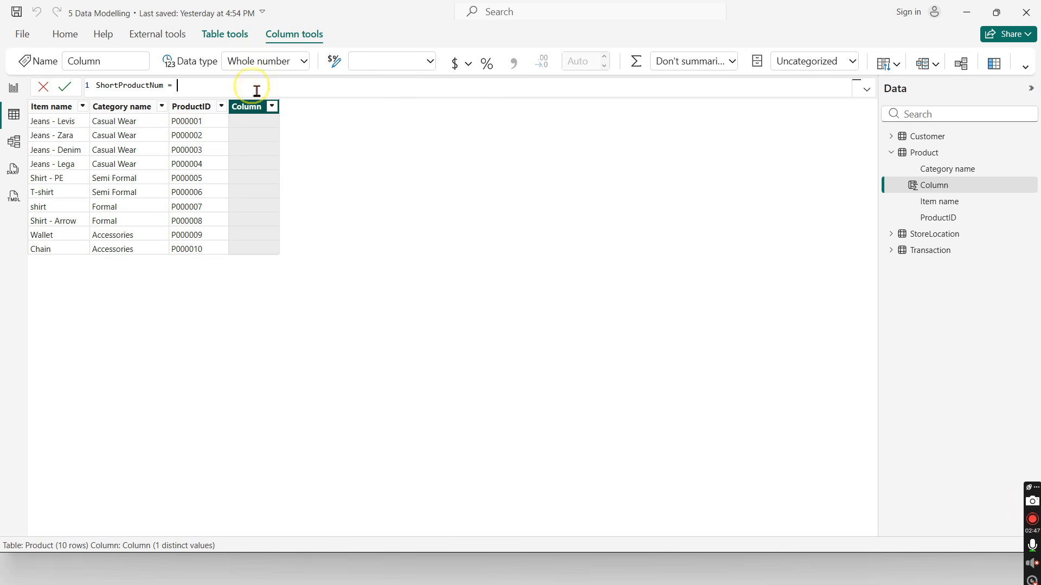
# Define ShortProductNum as RIGHT('Product'[ProductID],2), commit the formula, and select the resulting column in the Product table.
pyautogui.write('right')
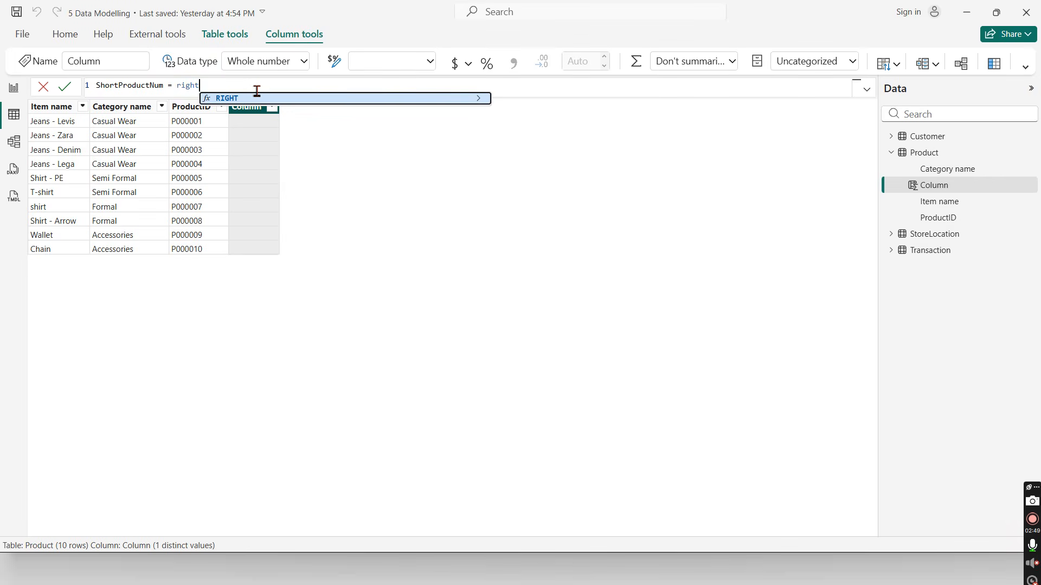
pyautogui.click(272, 100)
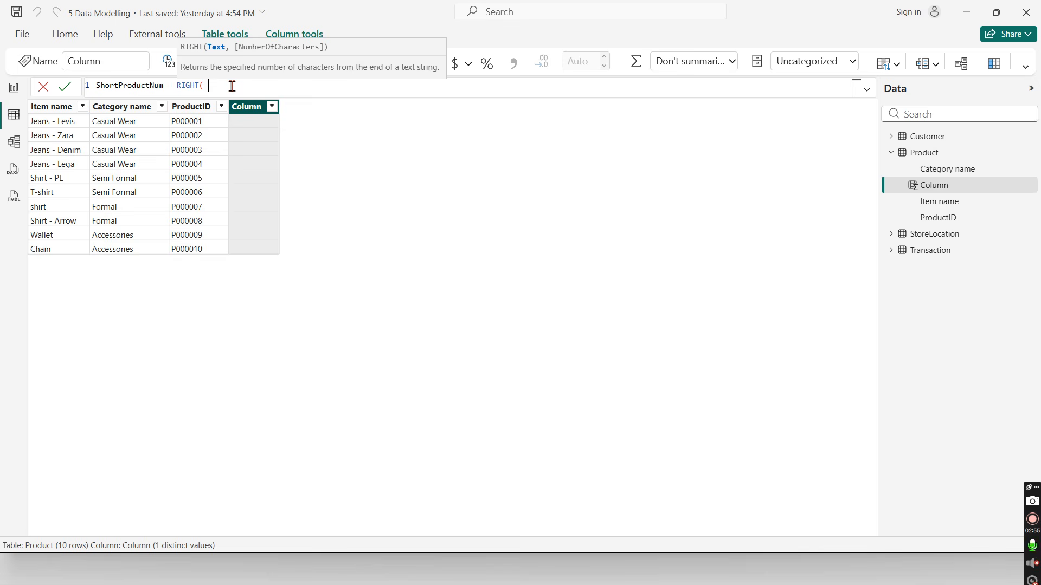
pyautogui.write('Prod')
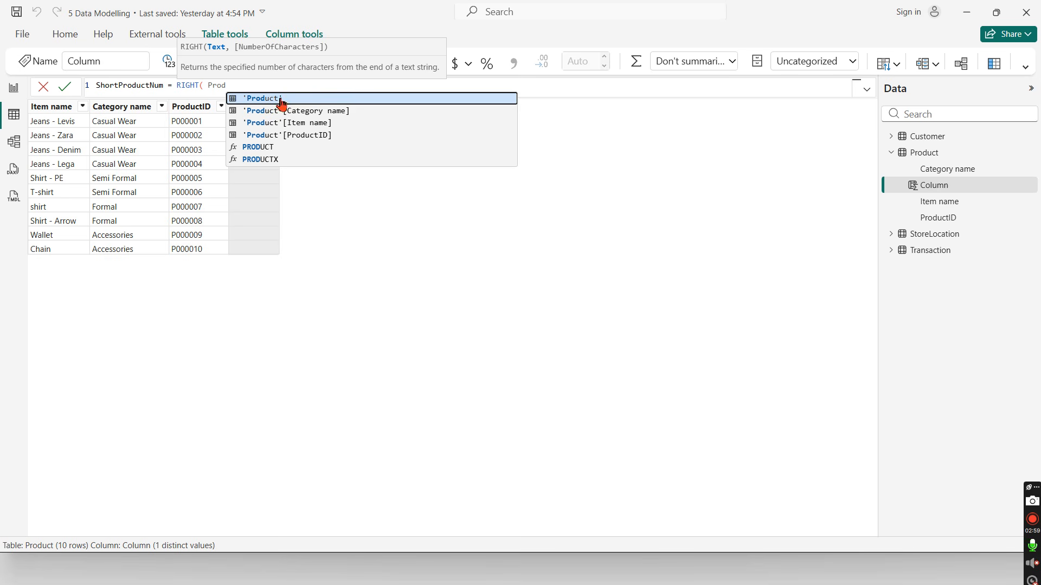
pyautogui.click(313, 136)
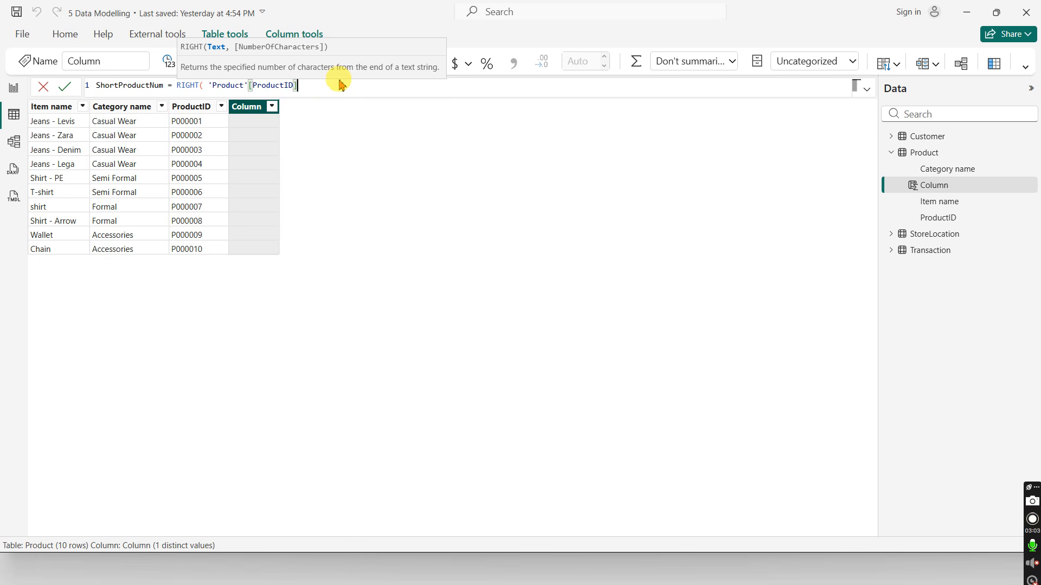
pyautogui.write(',2')
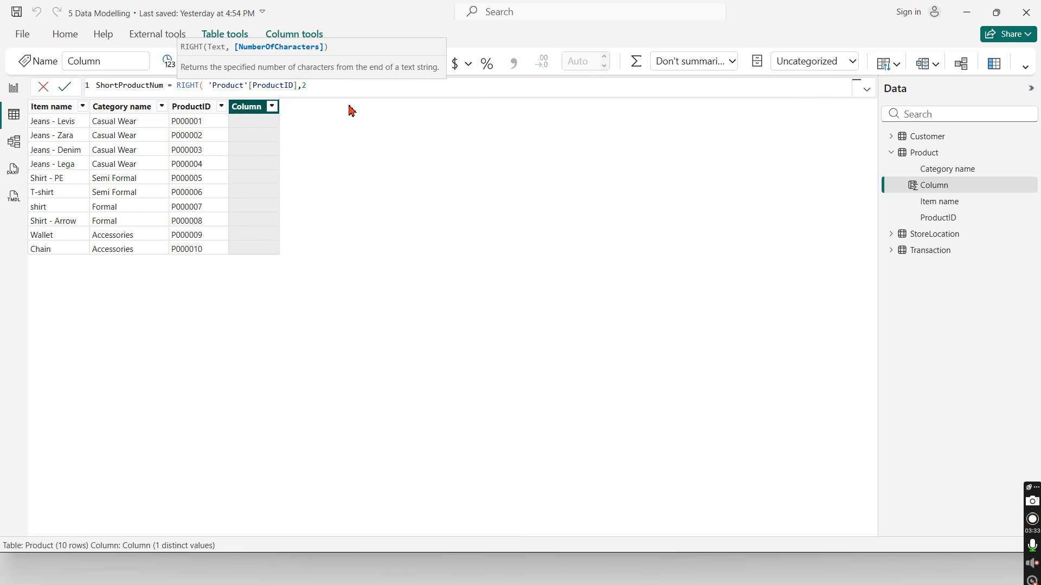
pyautogui.write(')')
pyautogui.press('Return')
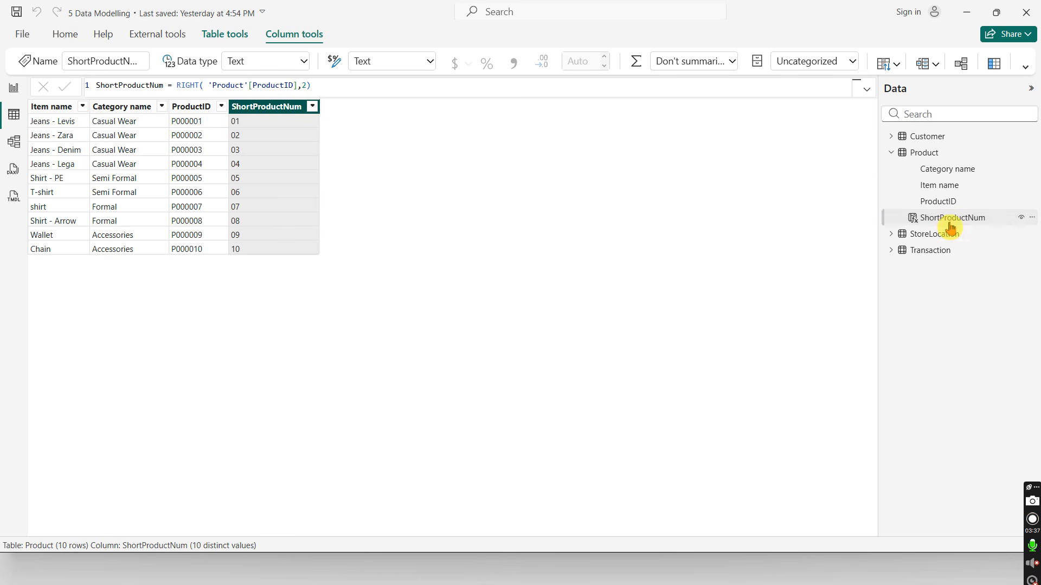
pyautogui.click(952, 222)
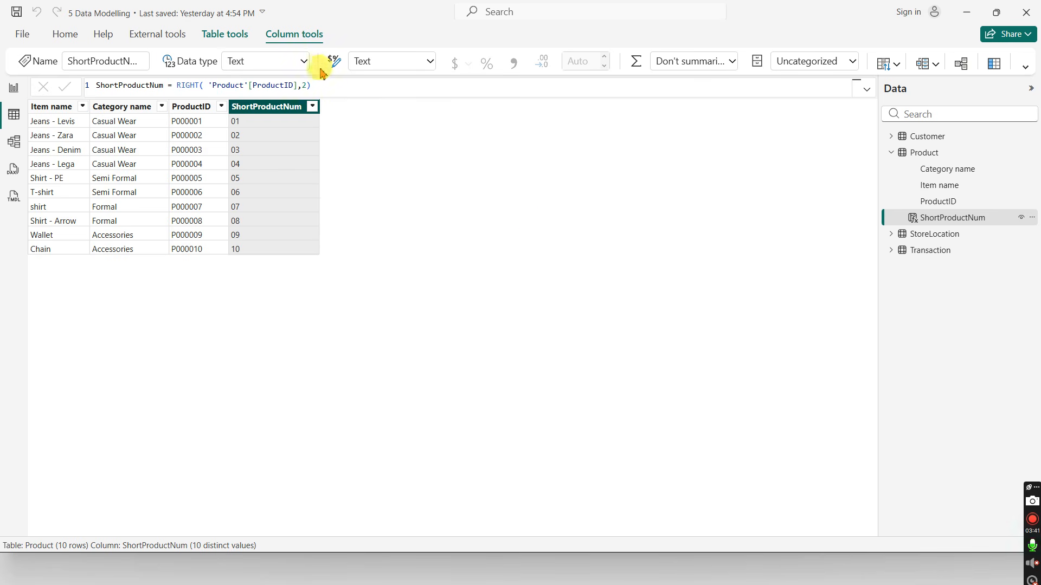
# Display the Transaction table's rows and check which distinct values its Item quantity column contains.
pyautogui.click(891, 154)
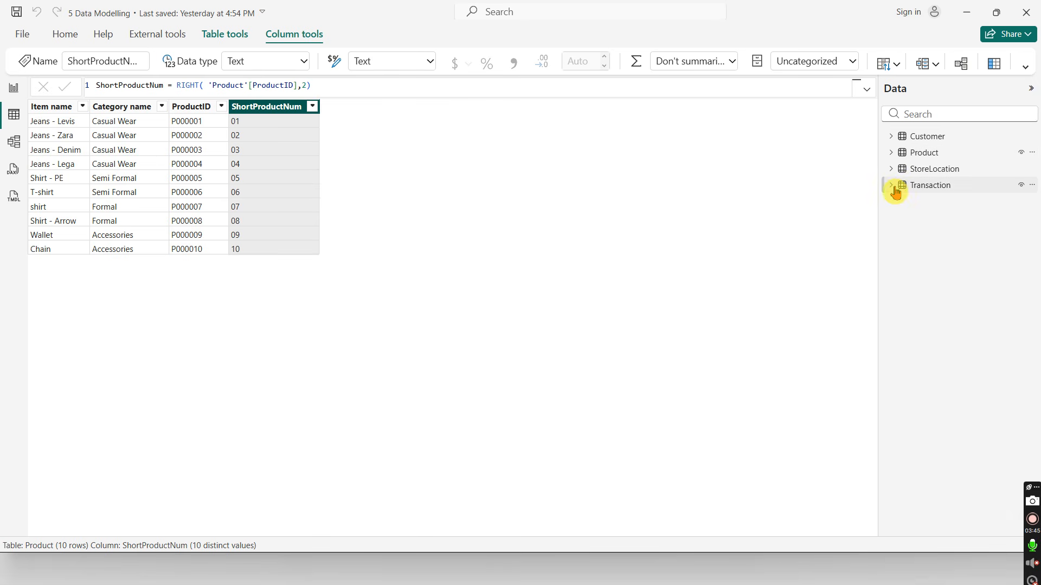
pyautogui.click(892, 186)
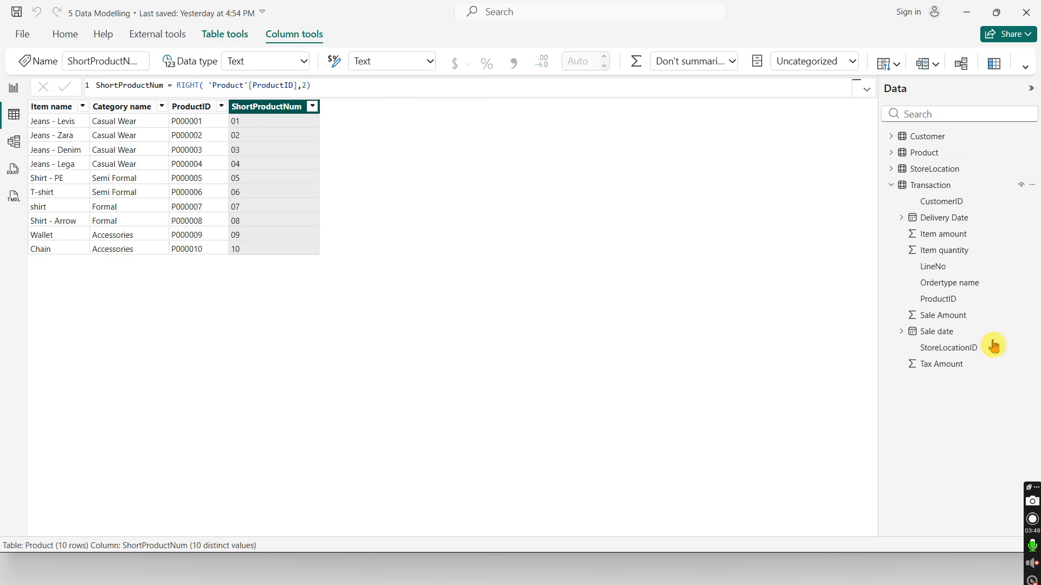
pyautogui.click(940, 186)
pyautogui.moveTo(482, 534); pyautogui.dragTo(646, 516)
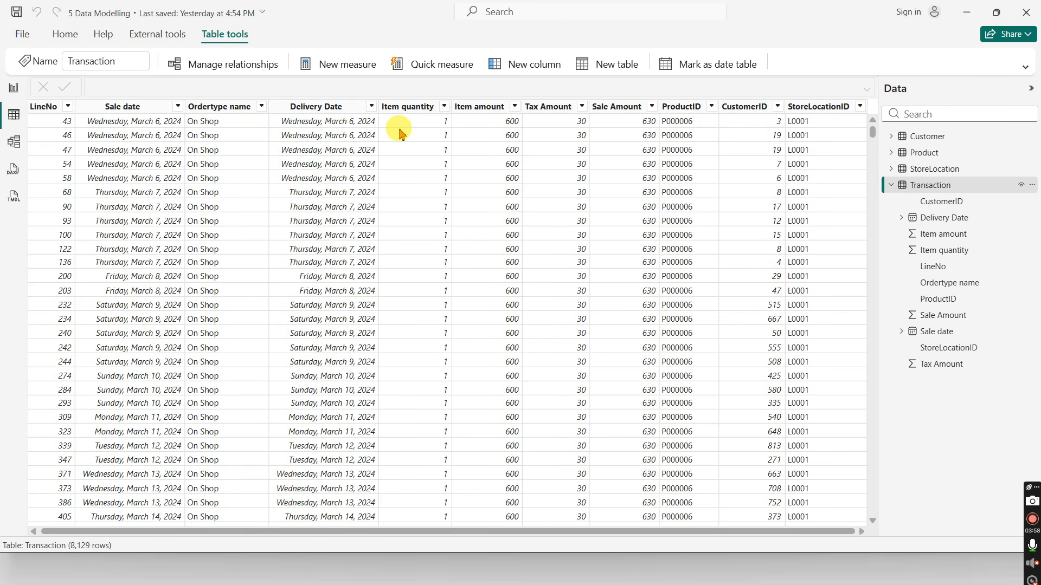
pyautogui.scroll(-2, 447, 114)
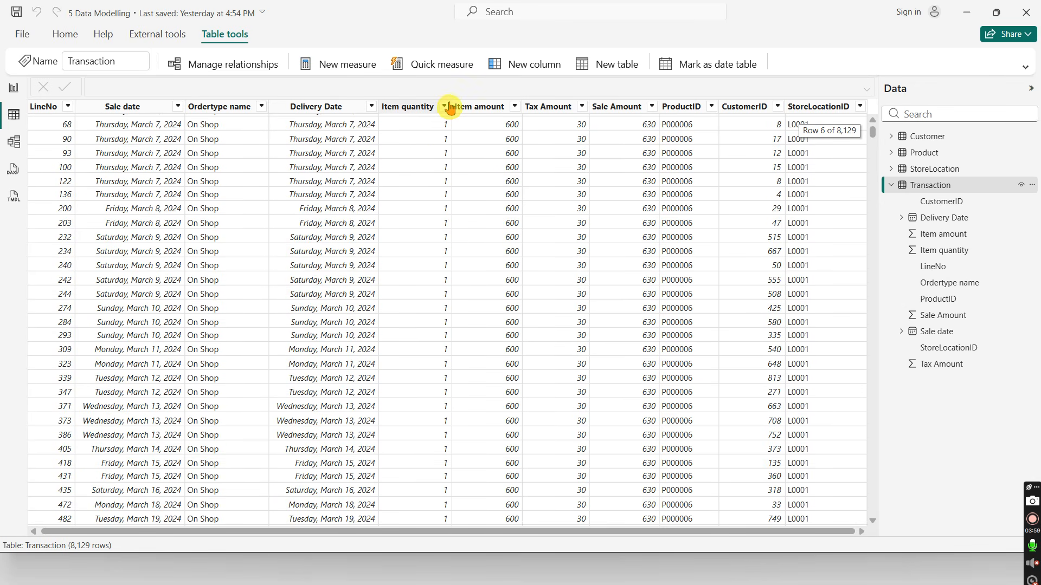
pyautogui.click(445, 107)
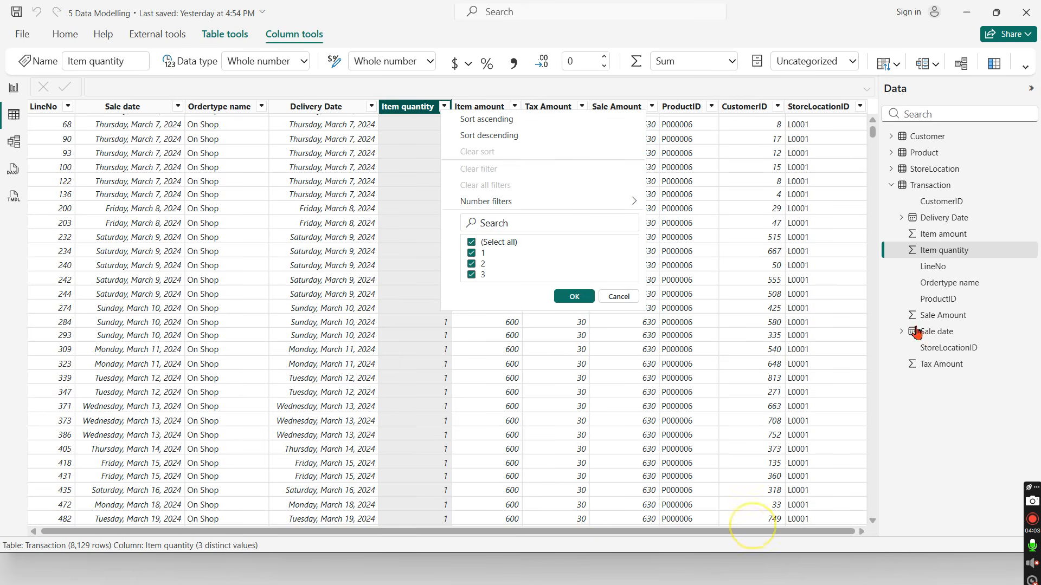
pyautogui.click(952, 203)
# Add a calculated column New ItemAmount to the Transaction table with the formula 'Transaction'[Item quantity] * 'Transaction'[Item amount].
pyautogui.rightClick(935, 188)
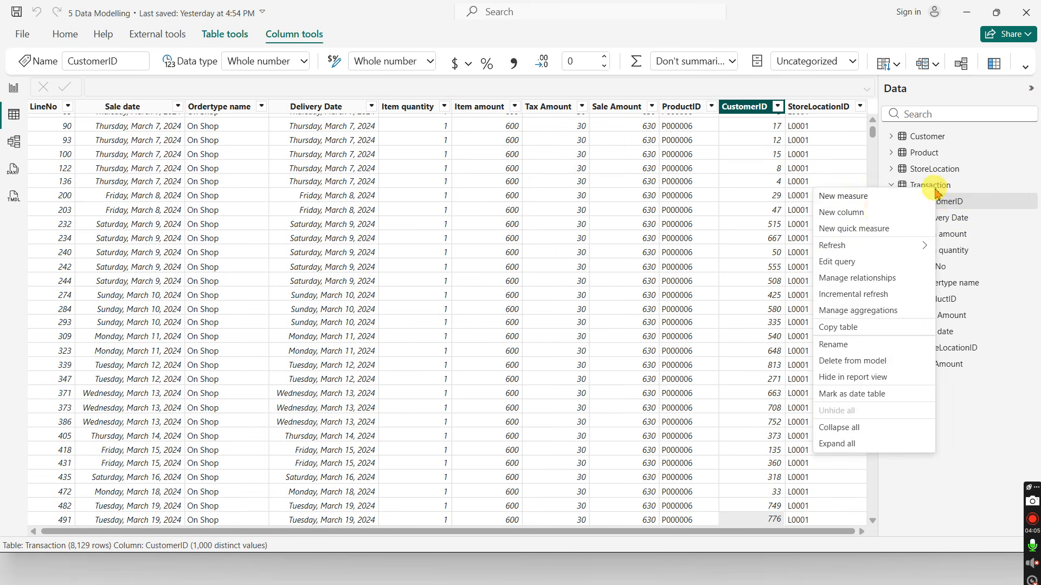
pyautogui.click(847, 216)
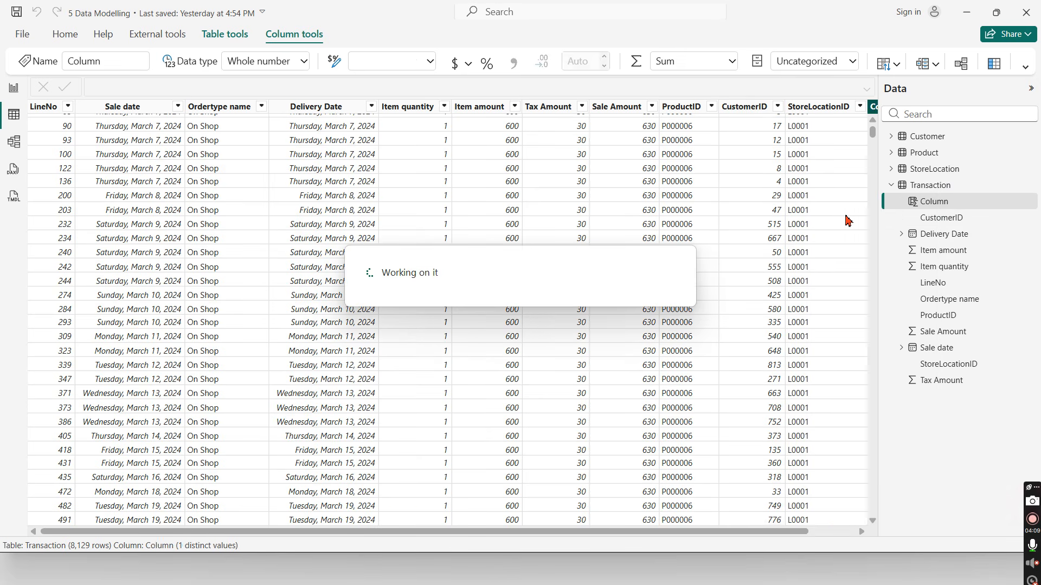
pyautogui.doubleClick(105, 87)
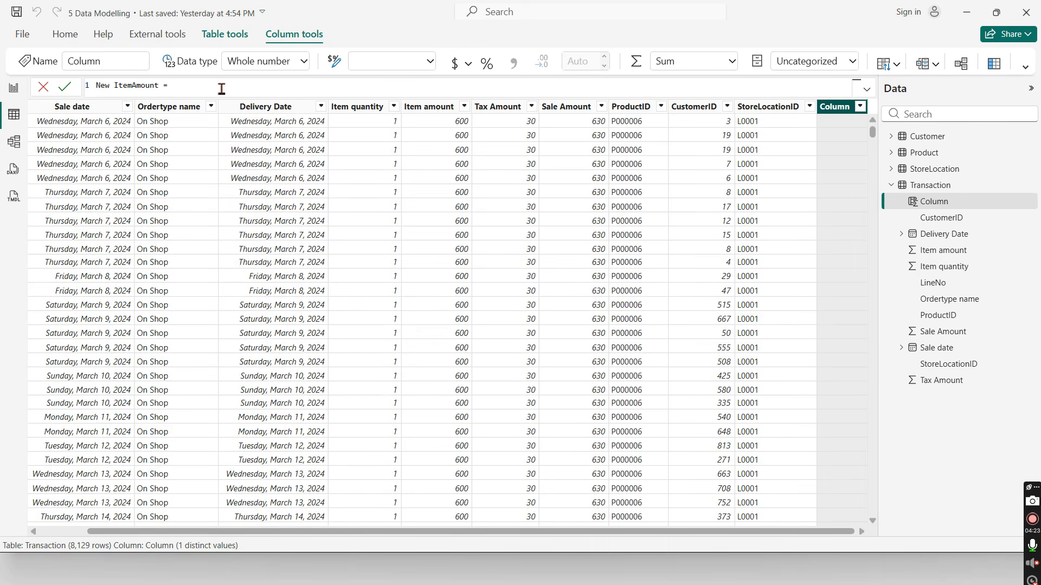
pyautogui.write('ite')
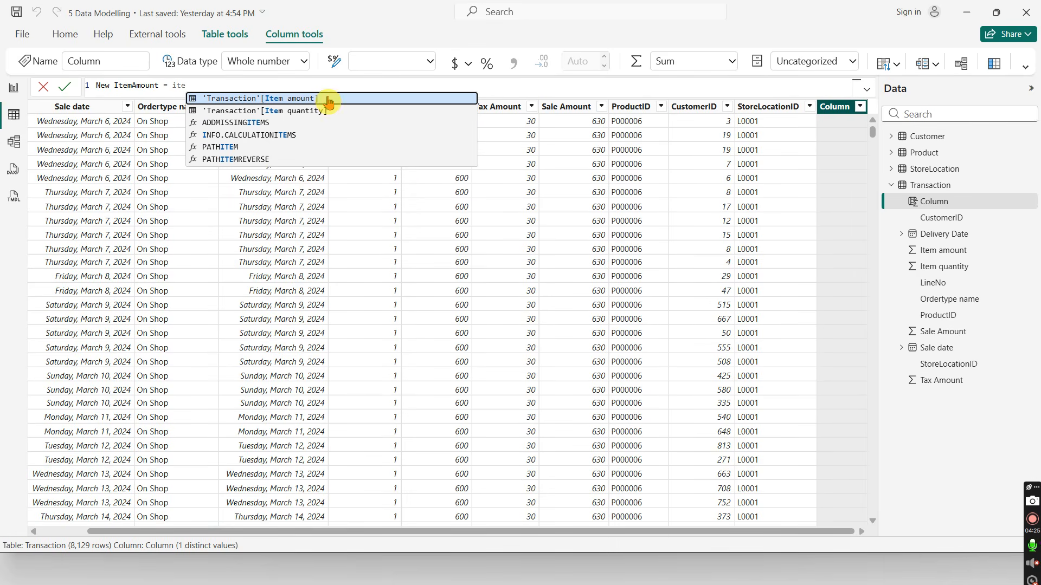
pyautogui.click(329, 113)
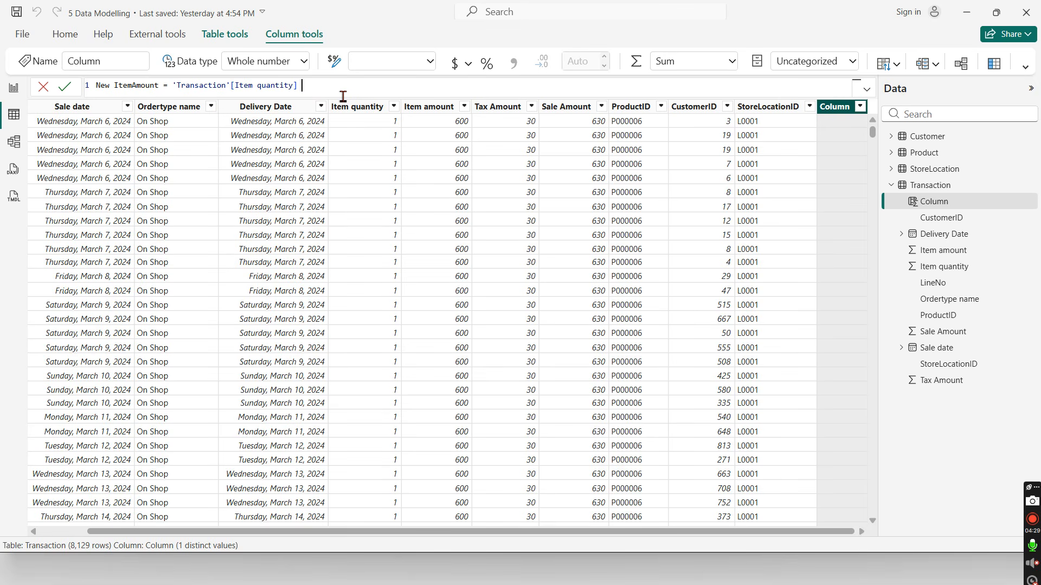
pyautogui.write('* Ite')
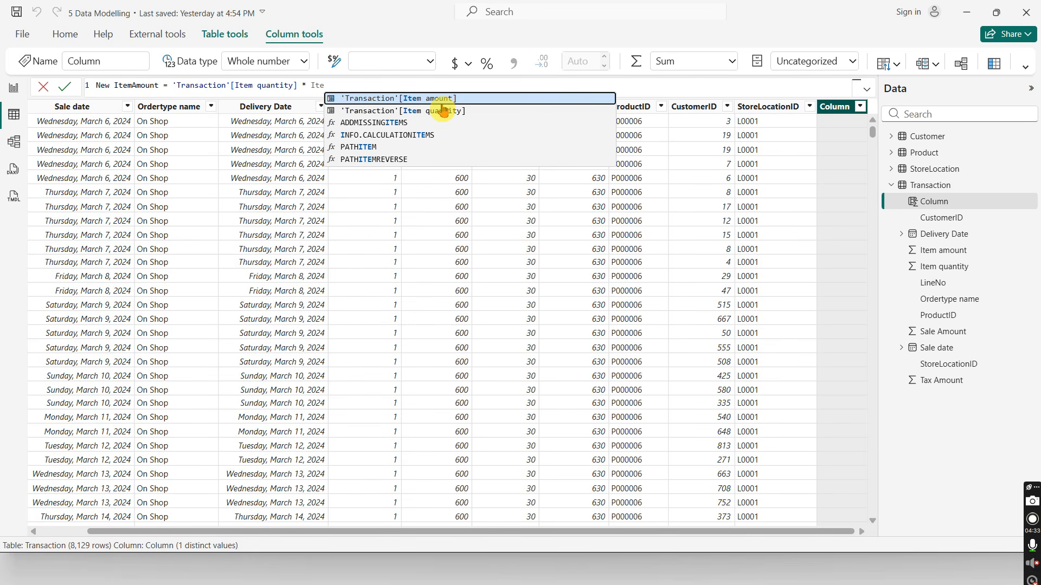
pyautogui.press('Tab')
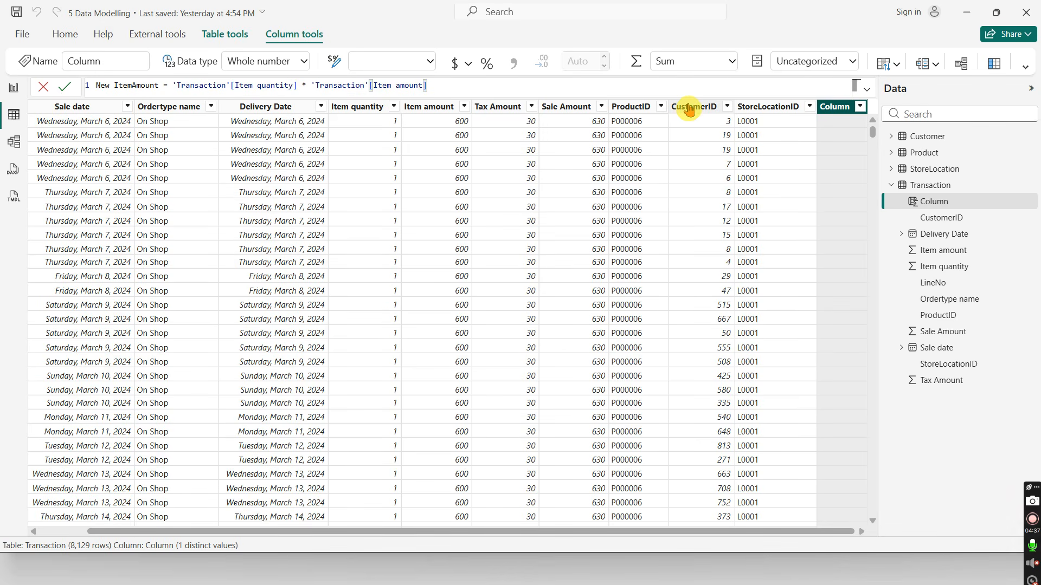
pyautogui.click(830, 130)
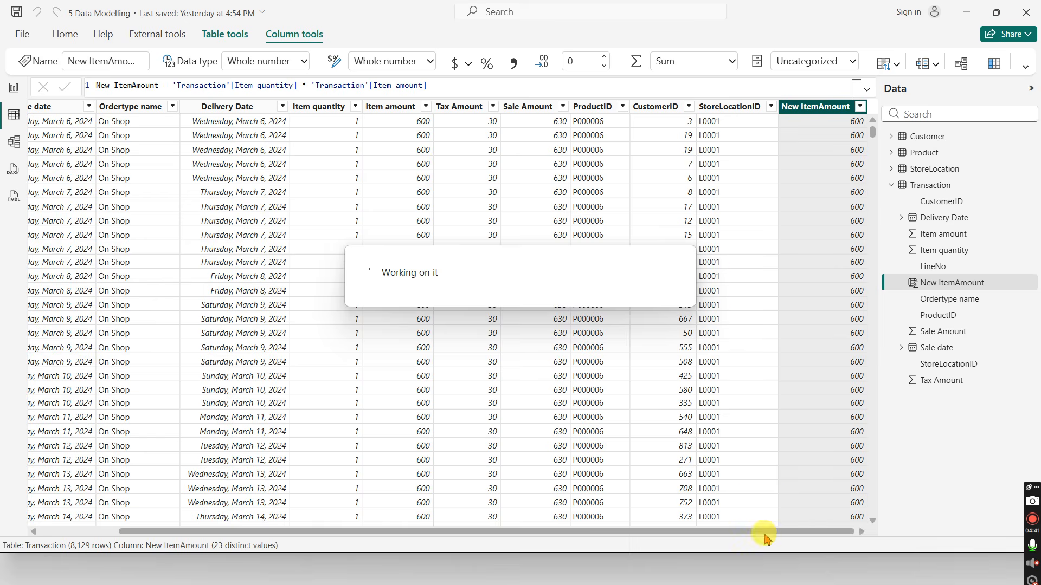
# Filter the Transaction rows to an Item quantity of 2 and select the New ItemAmount column to review its formula.
pyautogui.moveTo(827, 531); pyautogui.dragTo(709, 502)
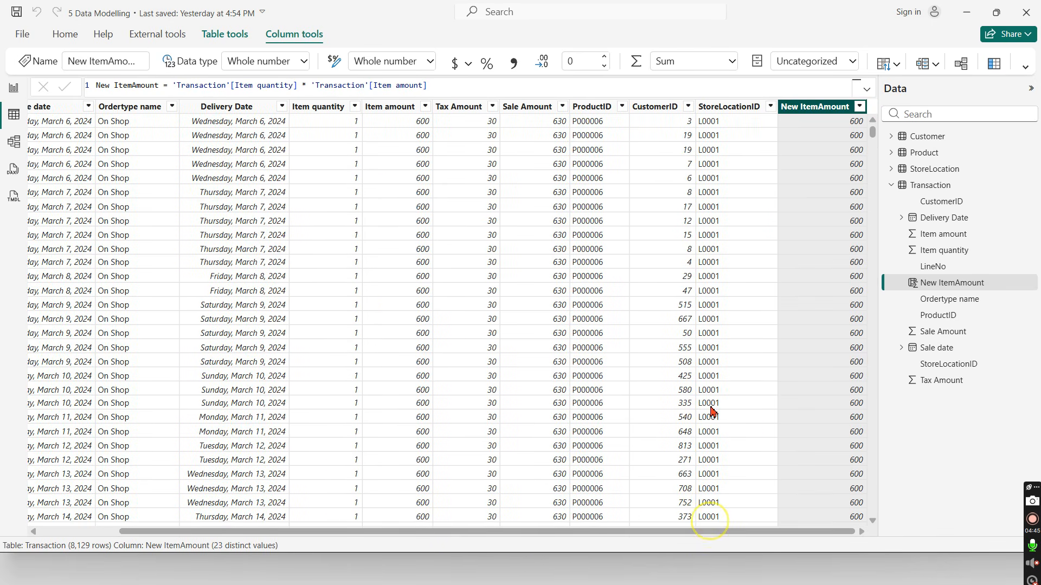
pyautogui.click(355, 107)
pyautogui.click(382, 243)
pyautogui.click(382, 264)
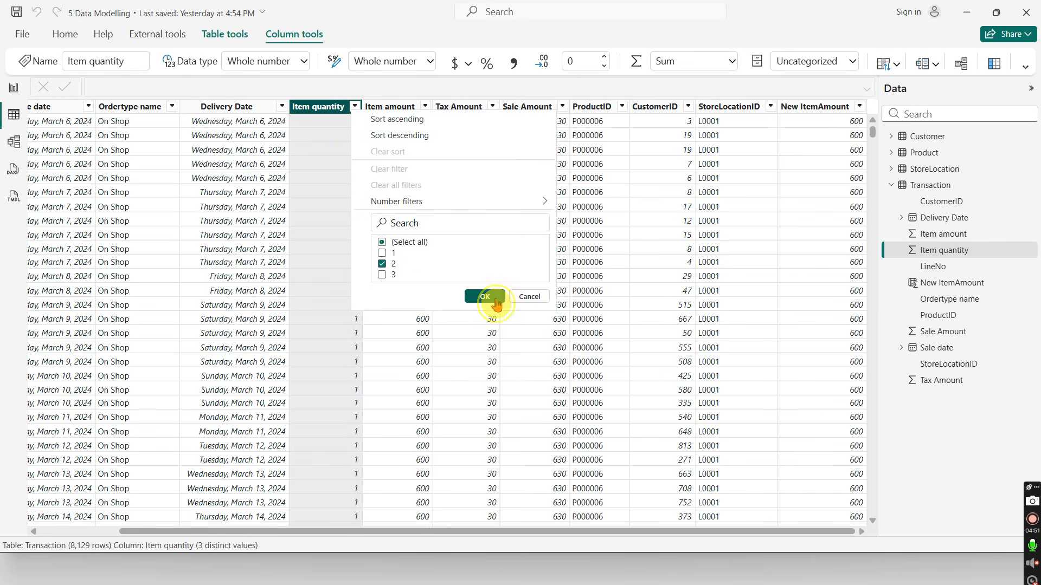
pyautogui.click(484, 297)
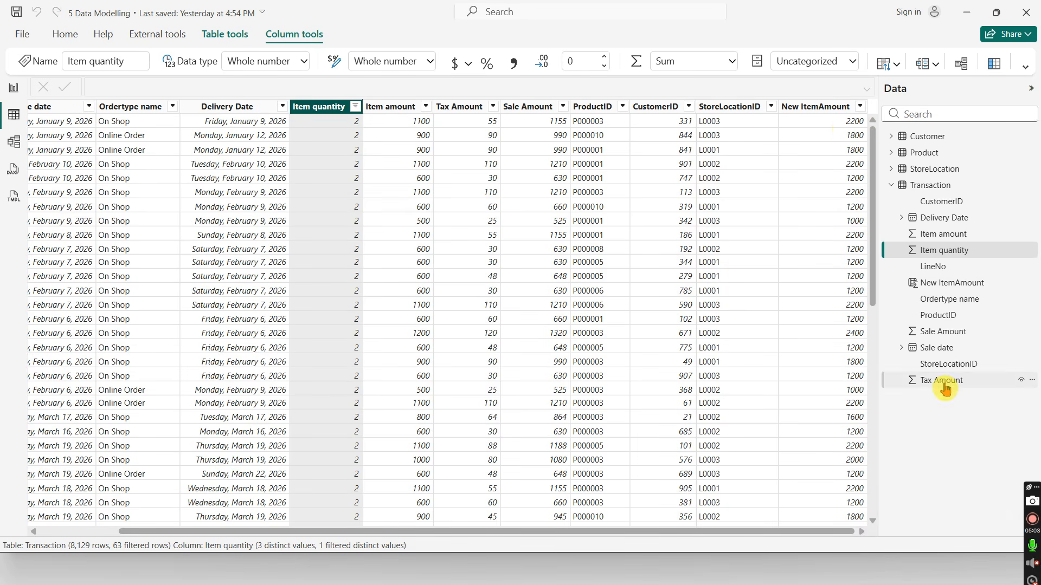
pyautogui.click(960, 284)
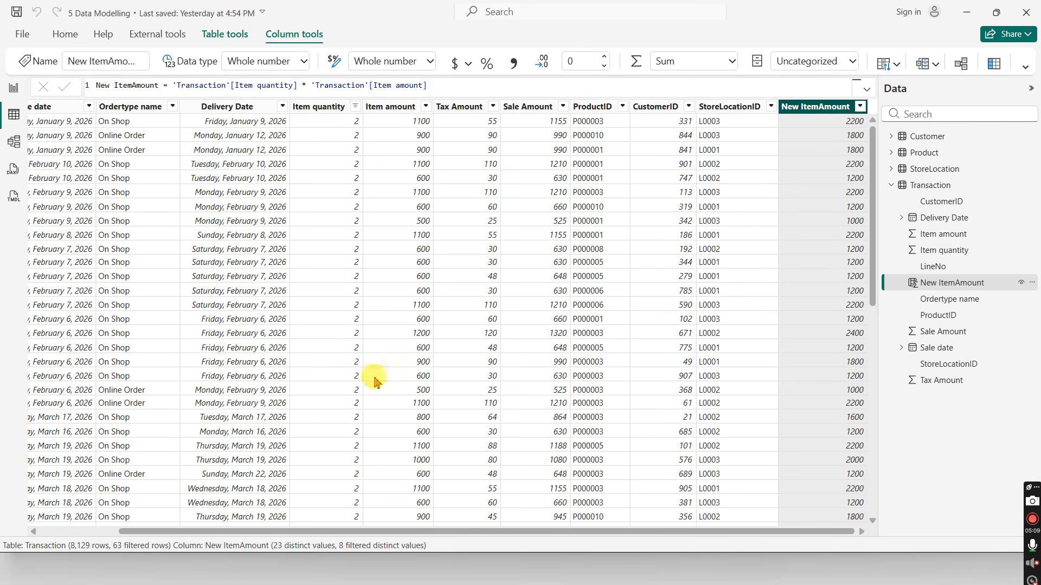
# Switch to the PowerPoint deck and present the Data Modelling Calculated Columns slide.
pyautogui.hotkey('alt', 'Tab')
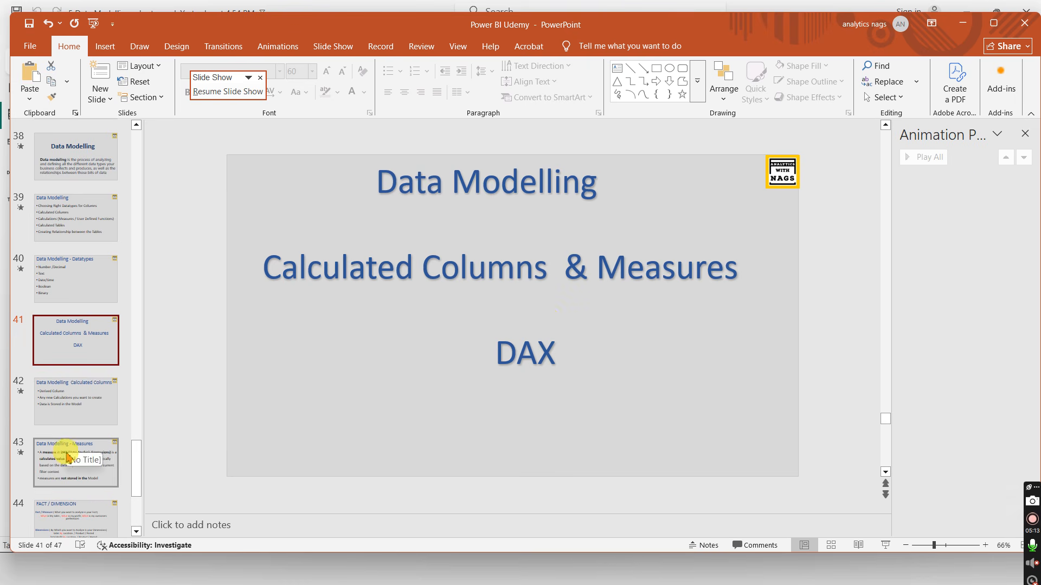
pyautogui.click(69, 458)
pyautogui.hotkey('shift', 'F5')
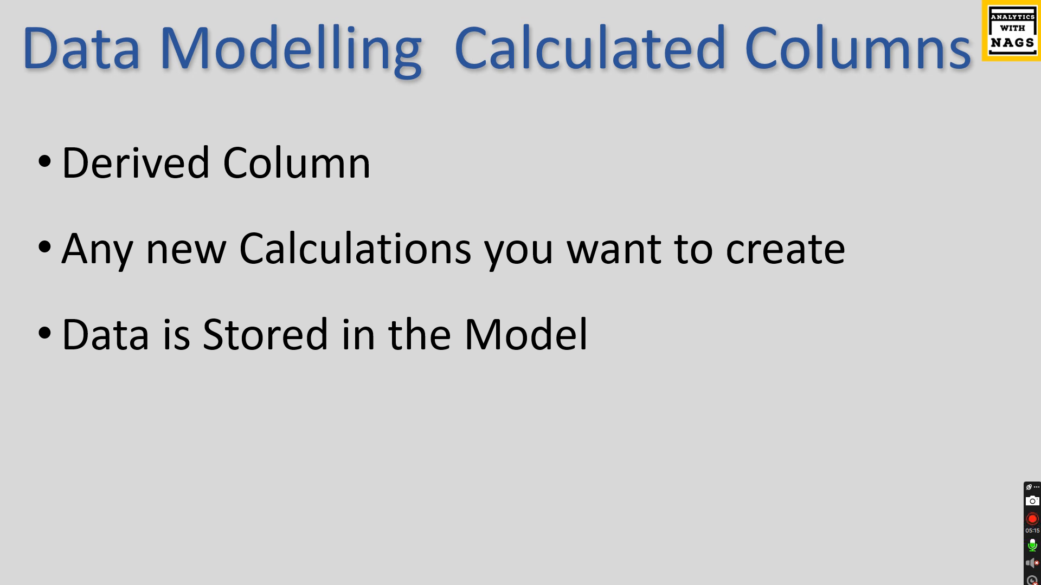
# Advance the presentation to the Data Modelling - Measures slide and reveal its definition of a DAX measure.
pyautogui.press('Right')
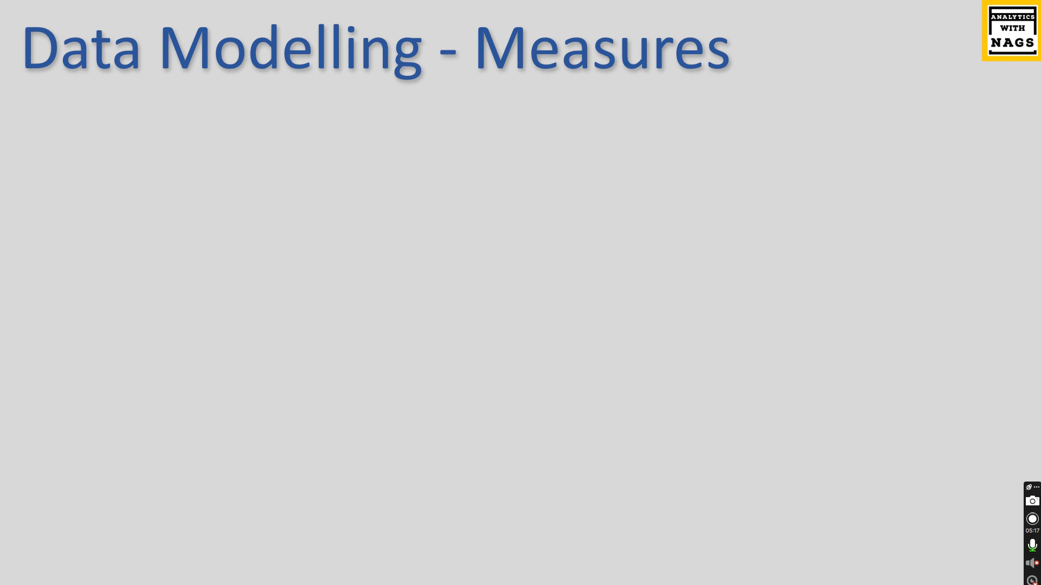
pyautogui.press('Right')
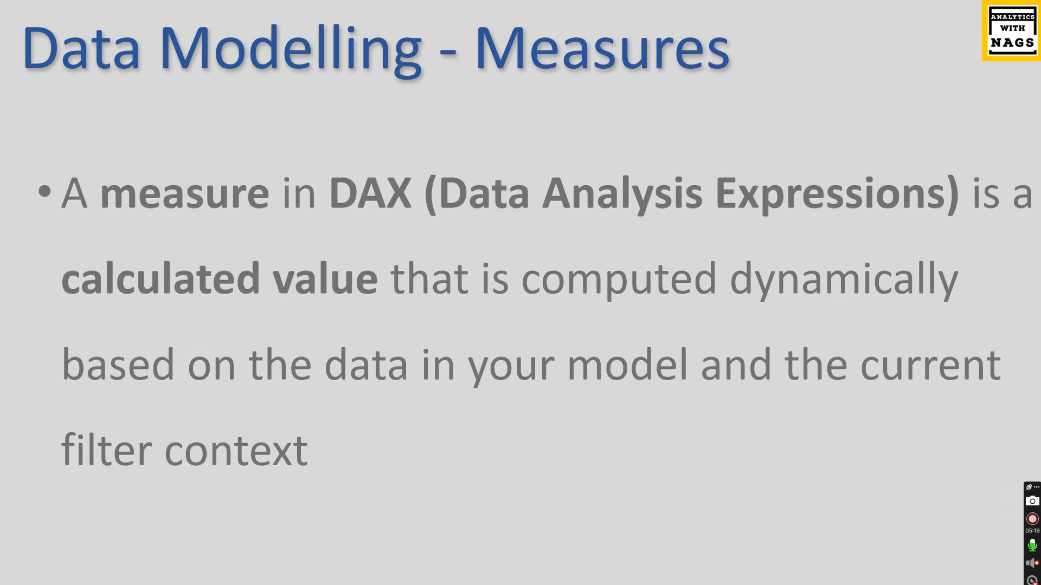
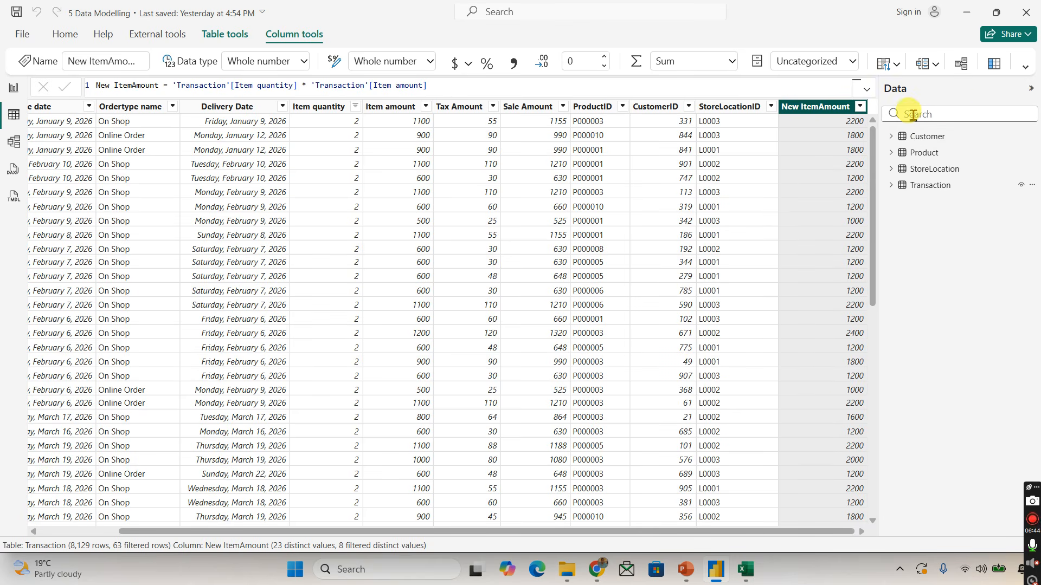
# Switch to Power BI, expand the Transaction table's fields, and select Sale Amount in the report view on Page 1.
pyautogui.click(892, 187)
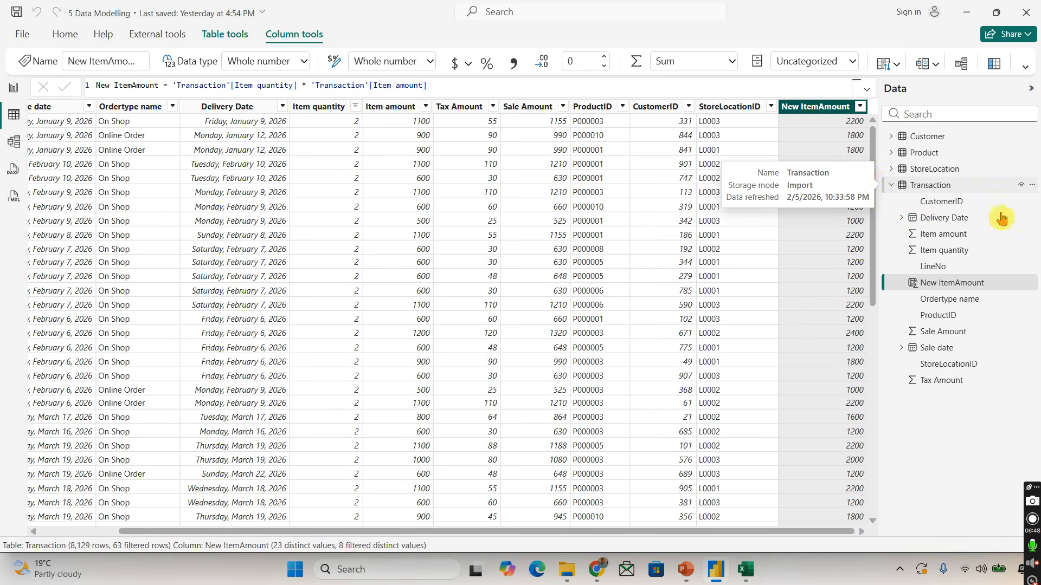
pyautogui.click(938, 192)
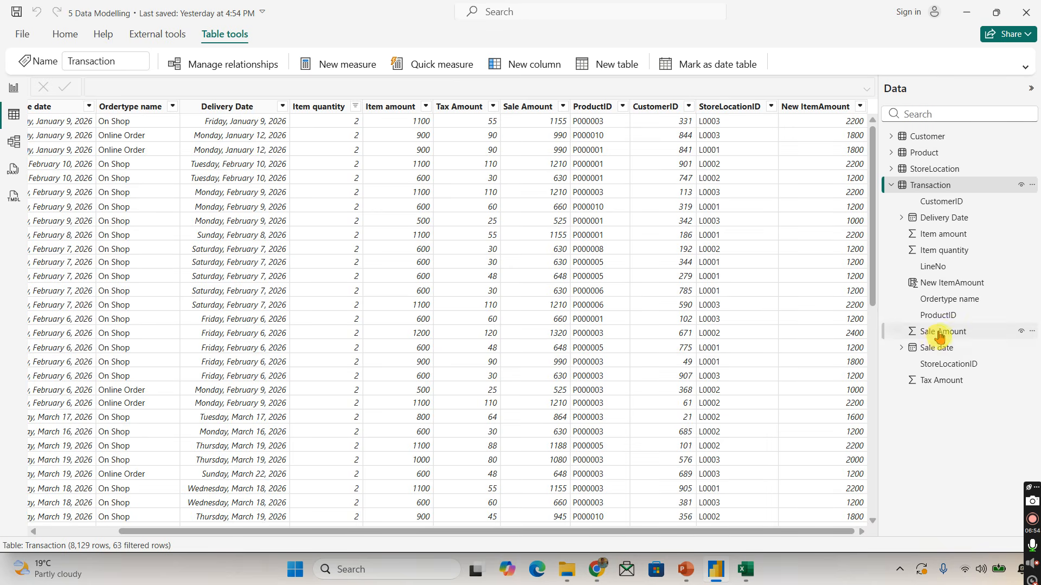
pyautogui.click(13, 88)
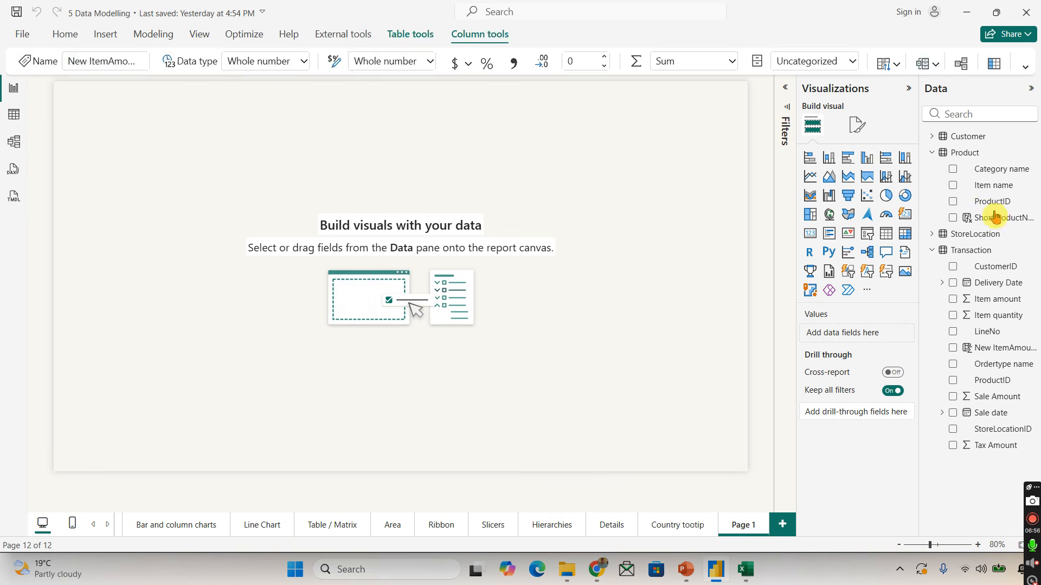
pyautogui.click(932, 153)
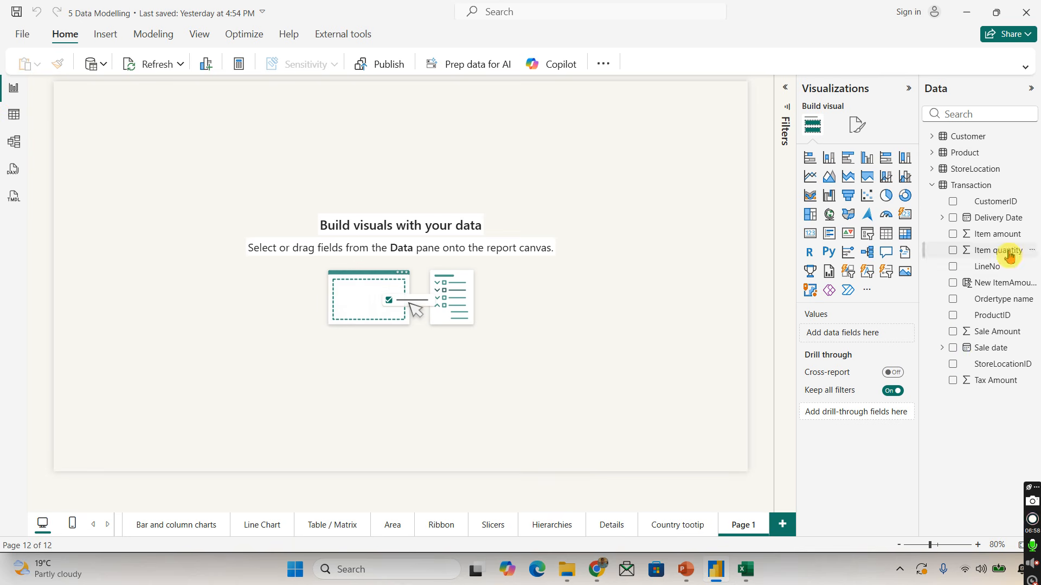
pyautogui.click(985, 335)
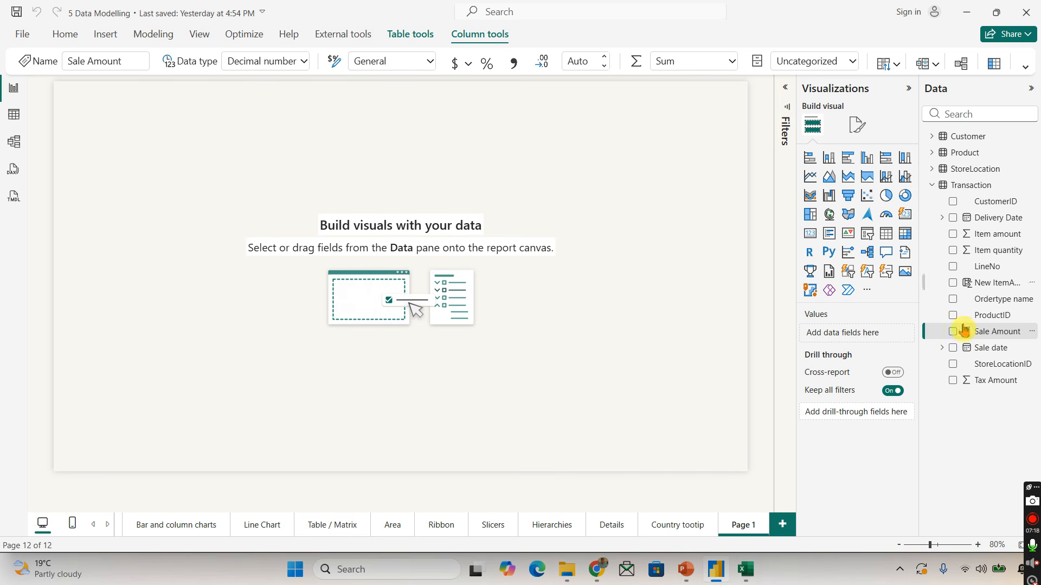
# Create a new measure in the Transaction table and name it Total Sales.
pyautogui.rightClick(986, 187)
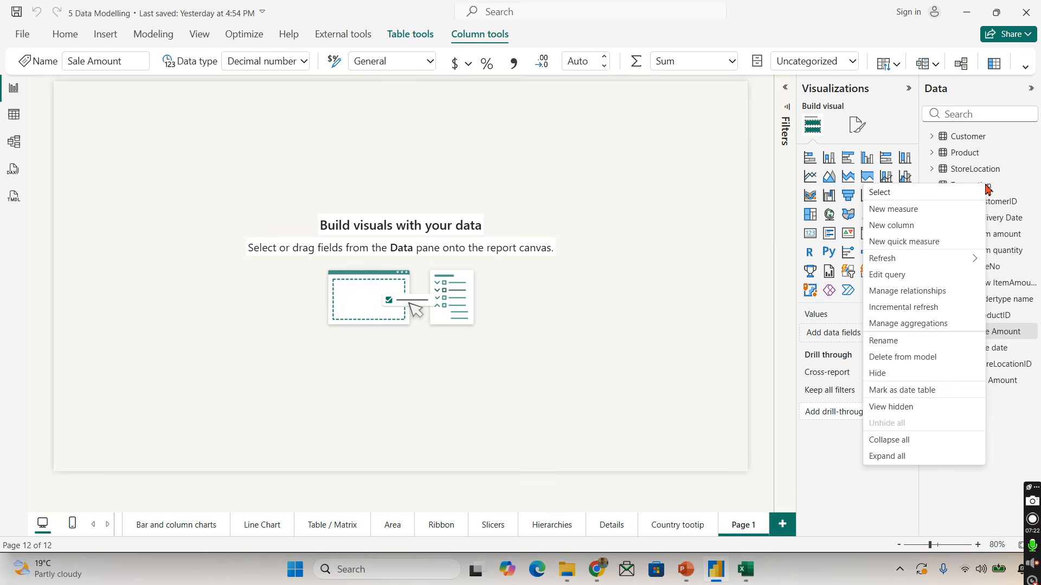
pyautogui.click(901, 210)
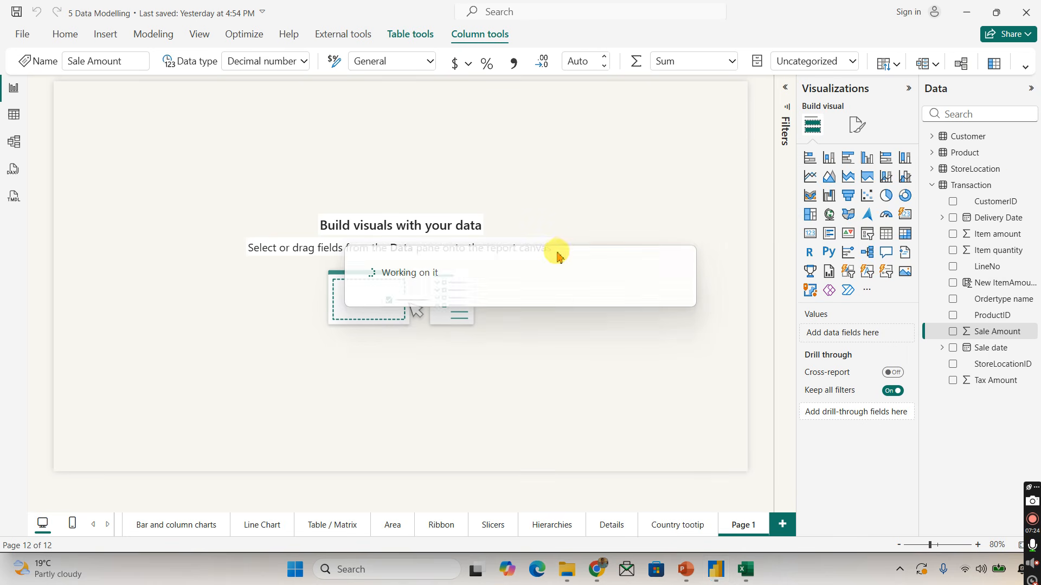
pyautogui.doubleClick(106, 87)
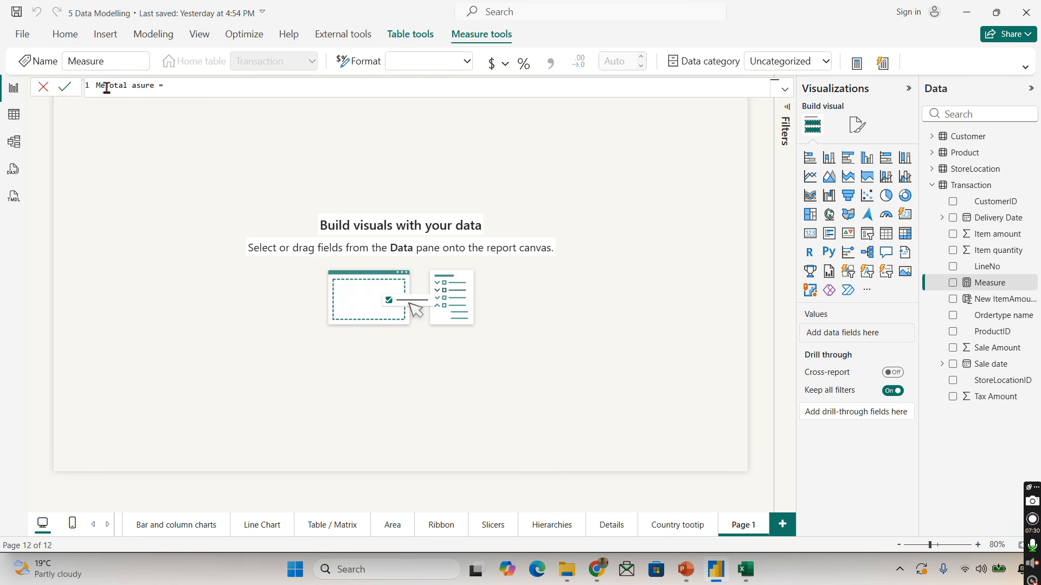
pyautogui.moveTo(157, 89); pyautogui.dragTo(14, 81)
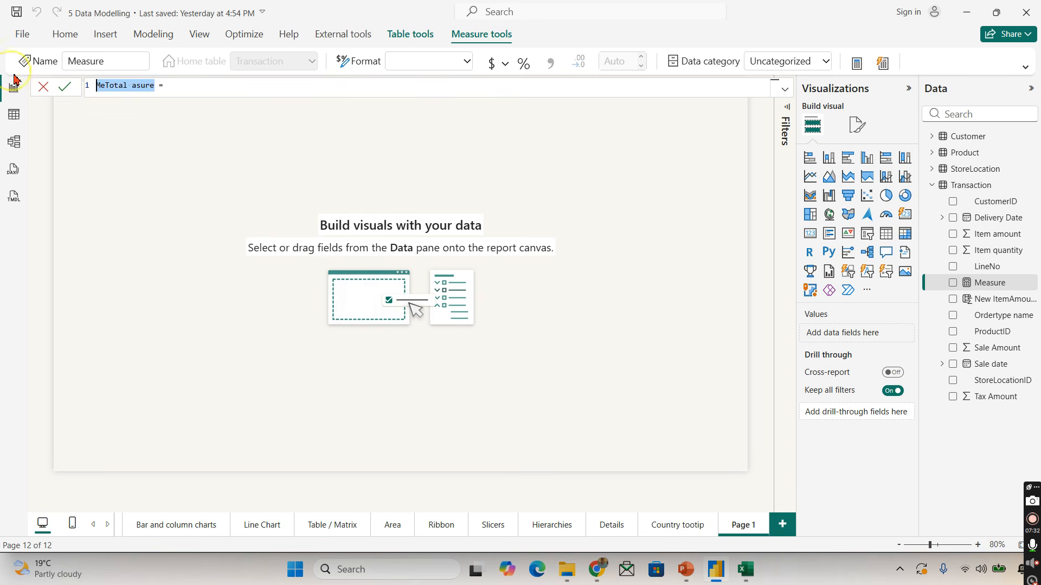
pyautogui.press('BackSpace')
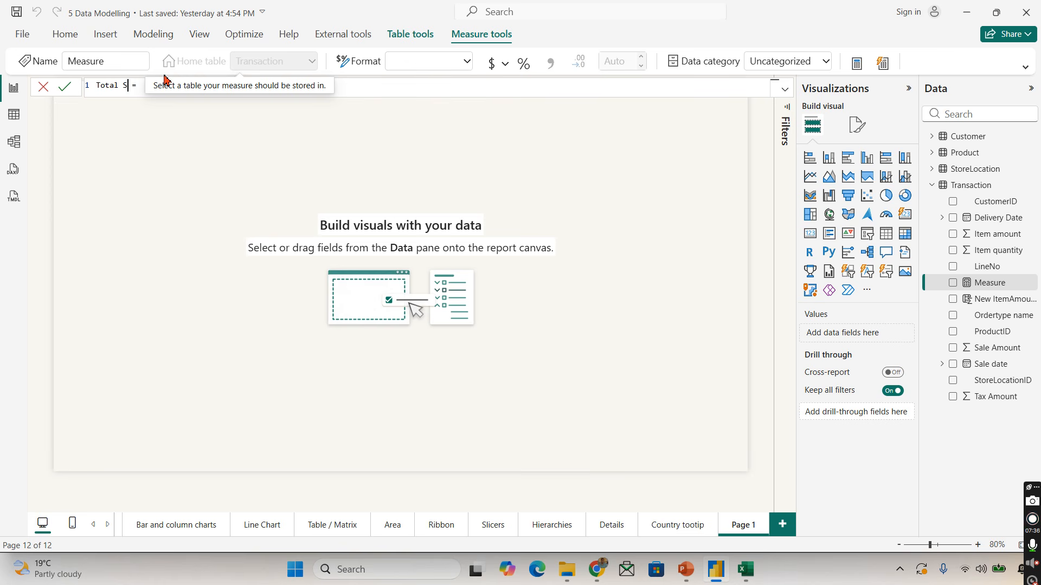
# Define the Total Sales measure as Sum('Transaction'[Sale Amount]) and commit the formula.
pyautogui.click(204, 81)
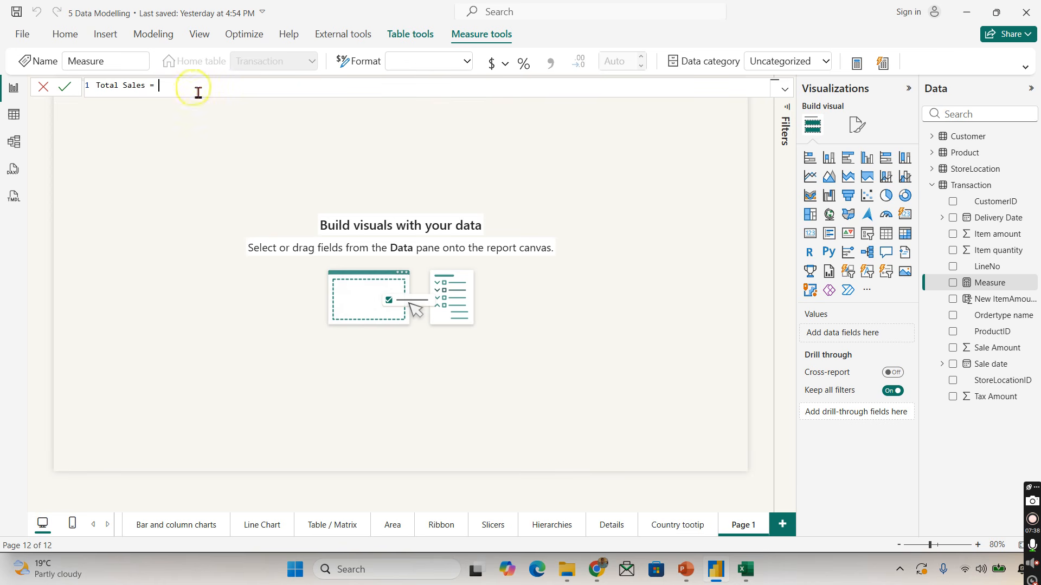
pyautogui.write('Sum(')
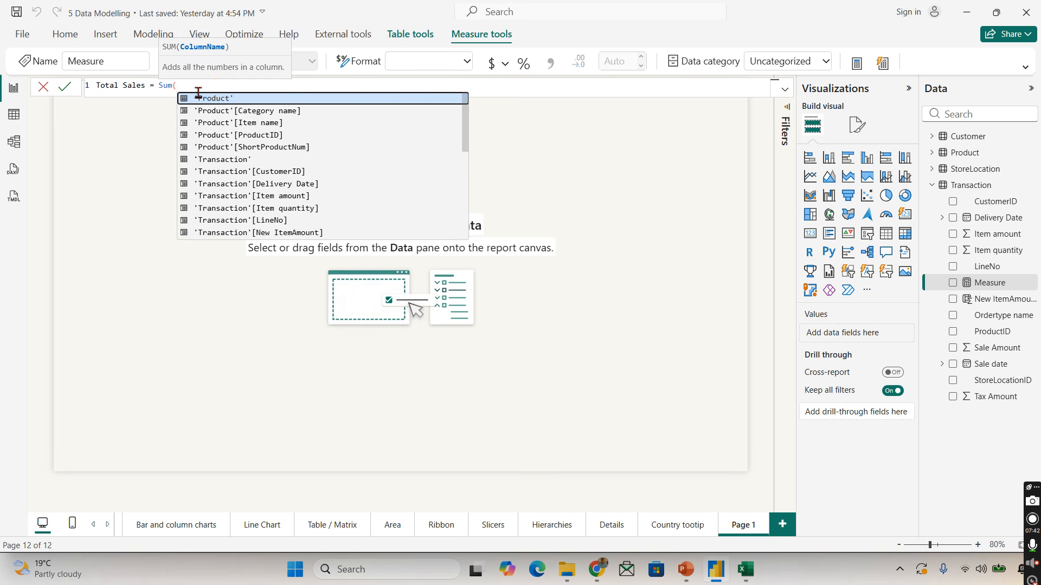
pyautogui.click(224, 85)
pyautogui.write('Tra')
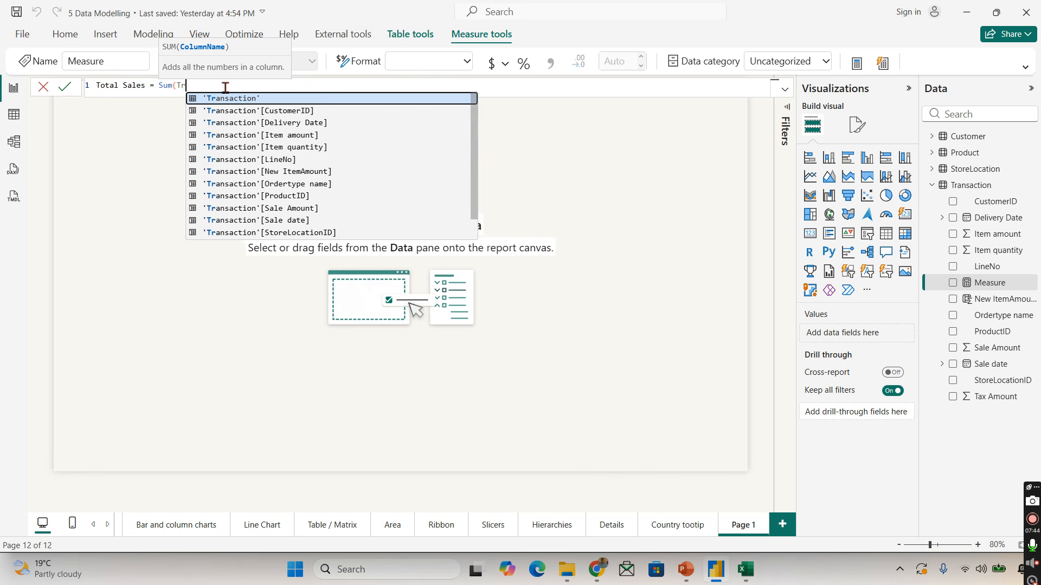
pyautogui.click(332, 209)
pyautogui.write(')')
pyautogui.press('Return')
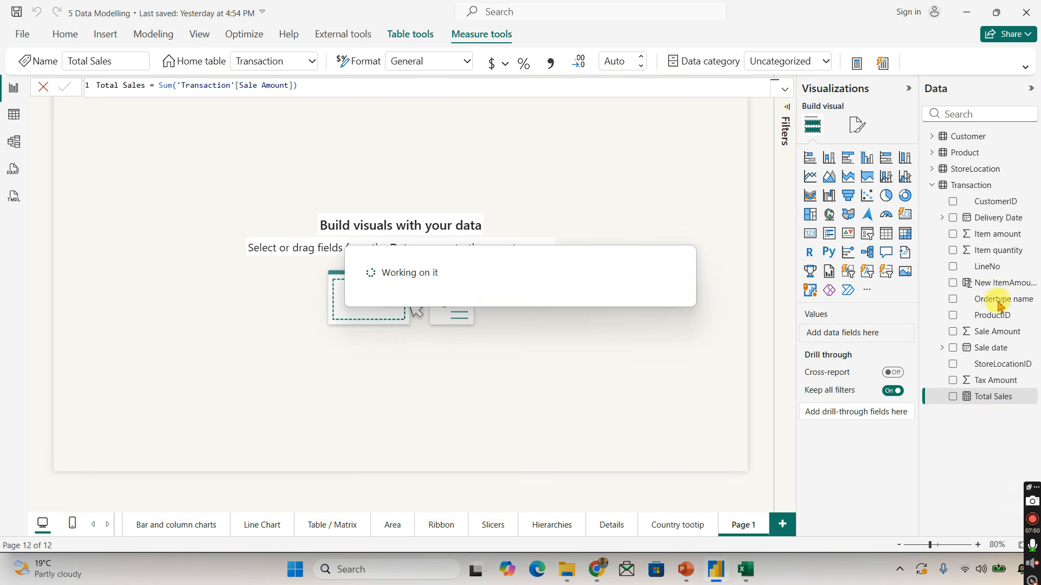
# Check in the table view whether the Total Sales measure appears among the Transaction table's columns.
pyautogui.click(965, 400)
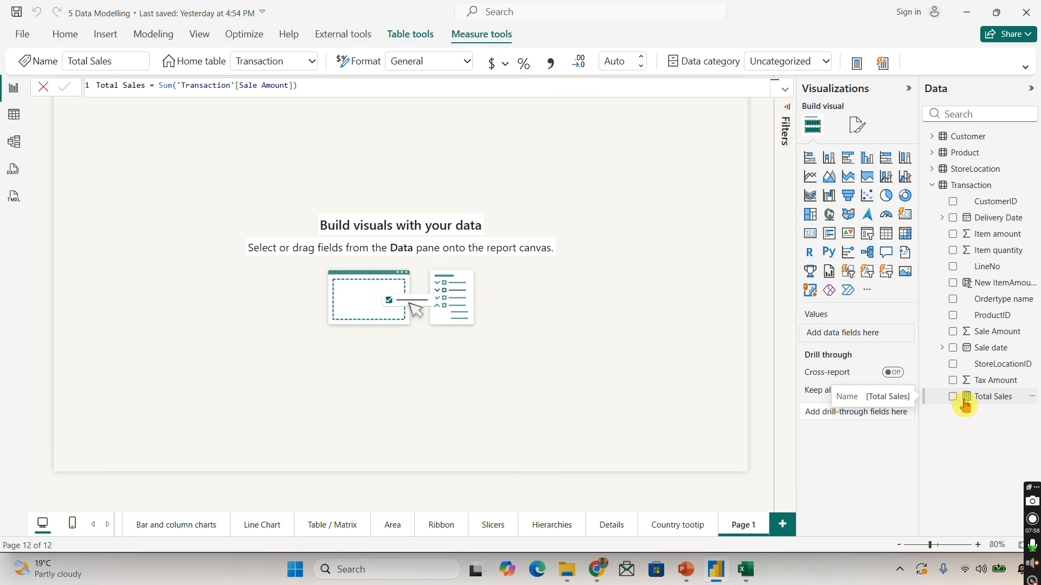
pyautogui.click(12, 122)
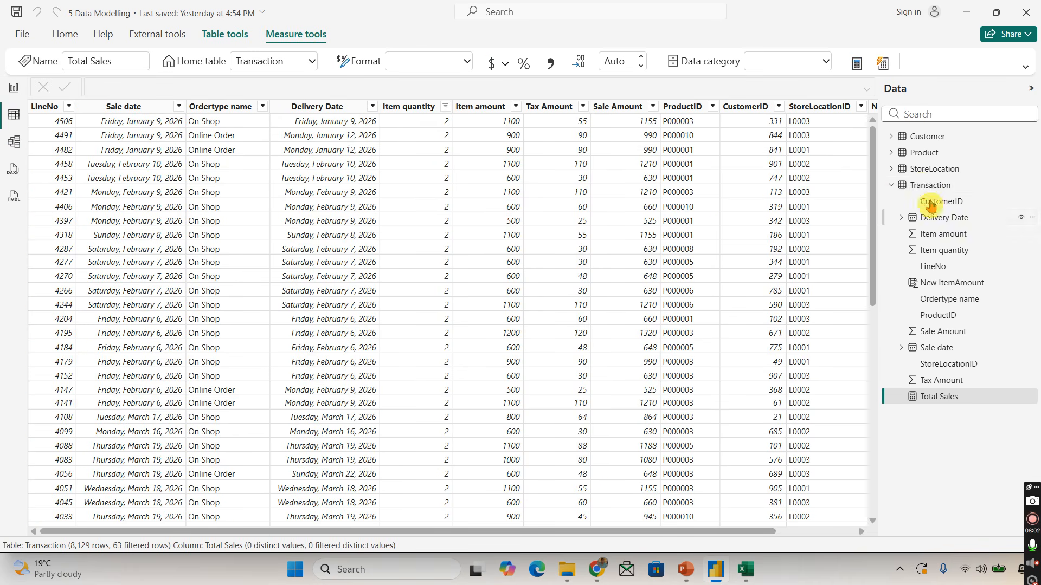
pyautogui.click(922, 190)
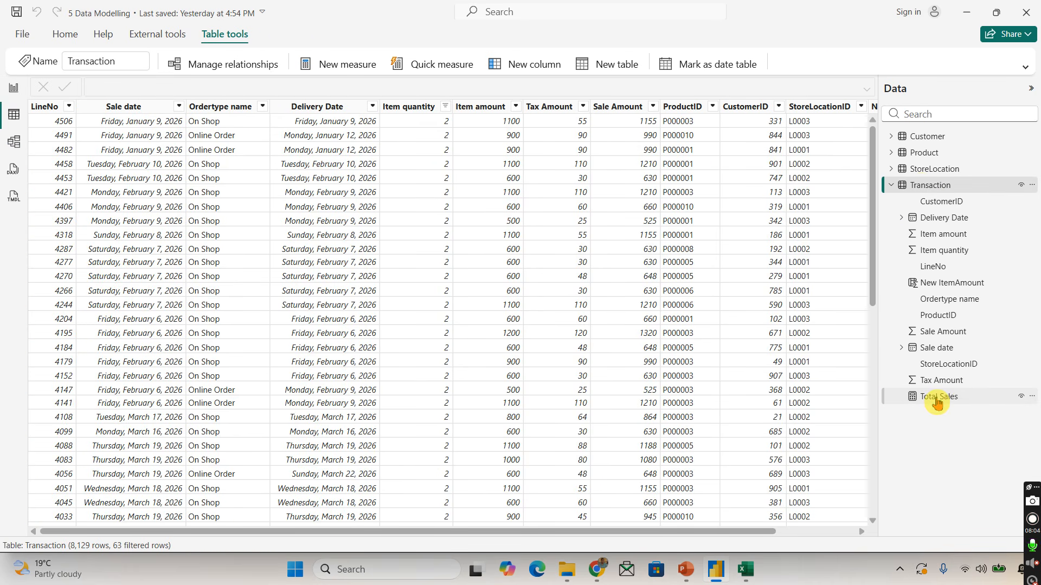
pyautogui.moveTo(699, 530); pyautogui.dragTo(849, 530)
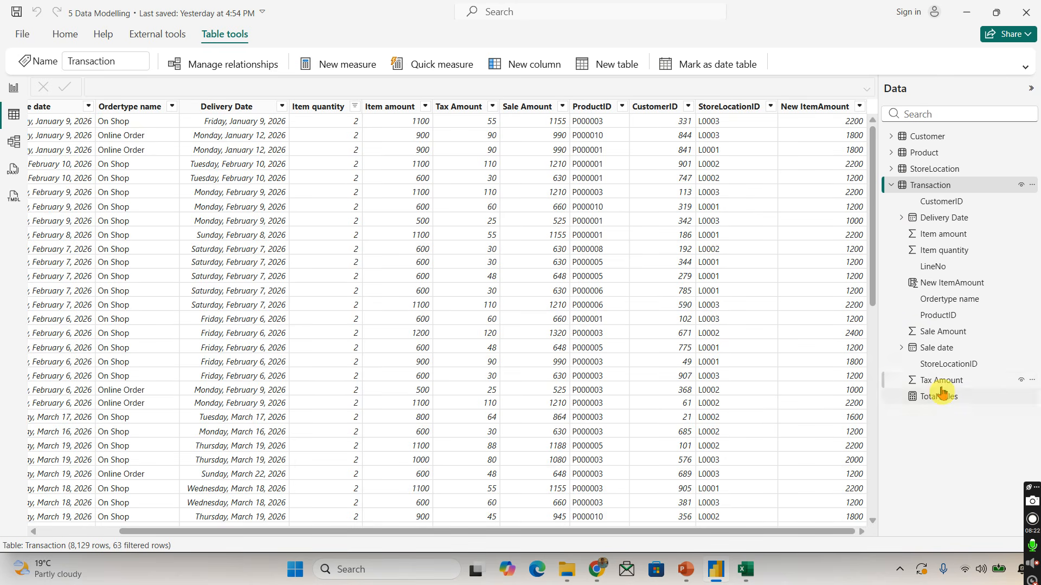
# Return to the report view, insert a pie chart on Page 1, and position and size it on the canvas.
pyautogui.click(15, 90)
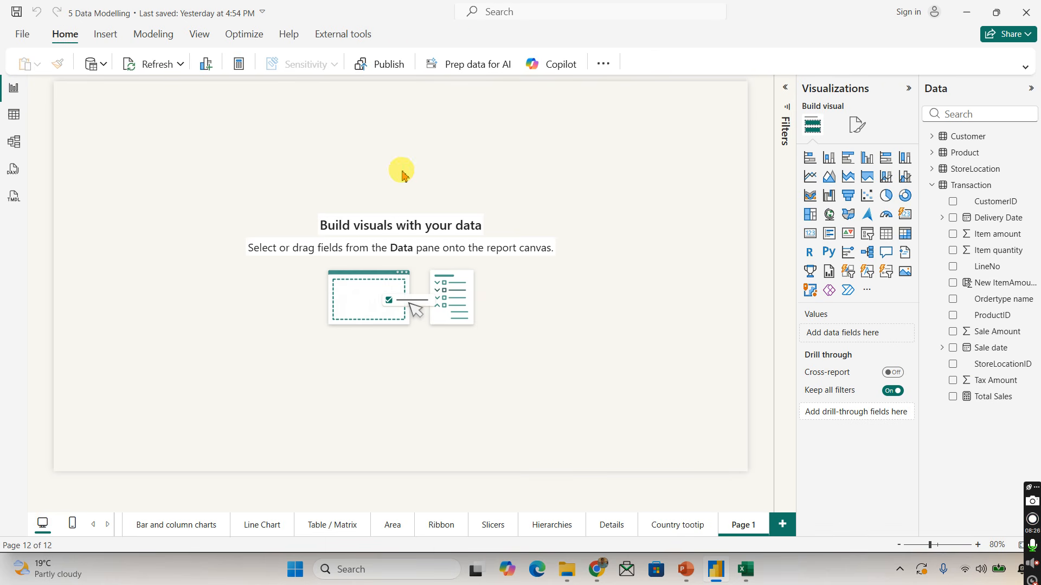
pyautogui.click(885, 195)
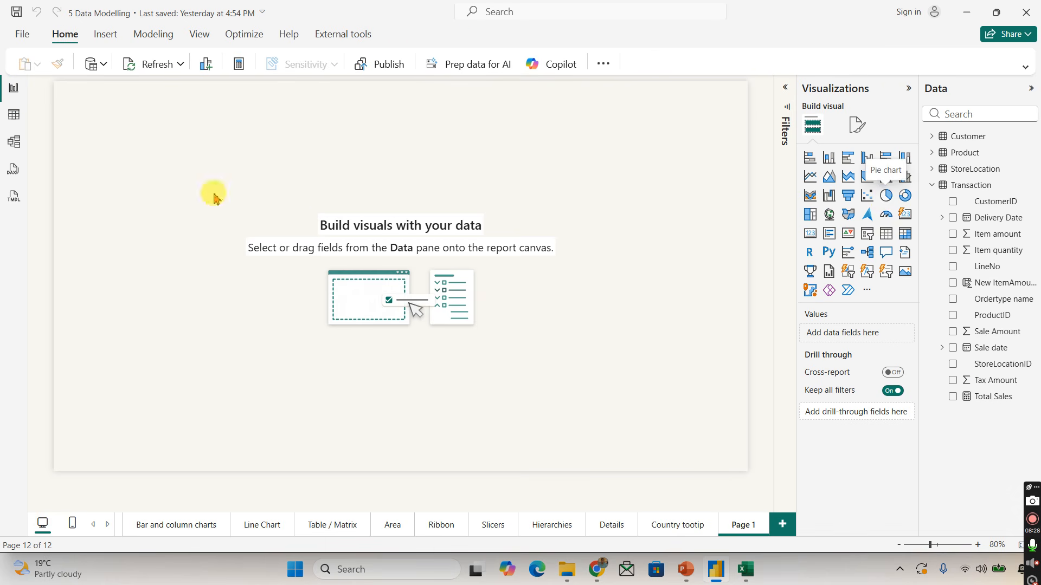
pyautogui.moveTo(168, 177); pyautogui.dragTo(192, 275)
pyautogui.moveTo(233, 335); pyautogui.dragTo(273, 388)
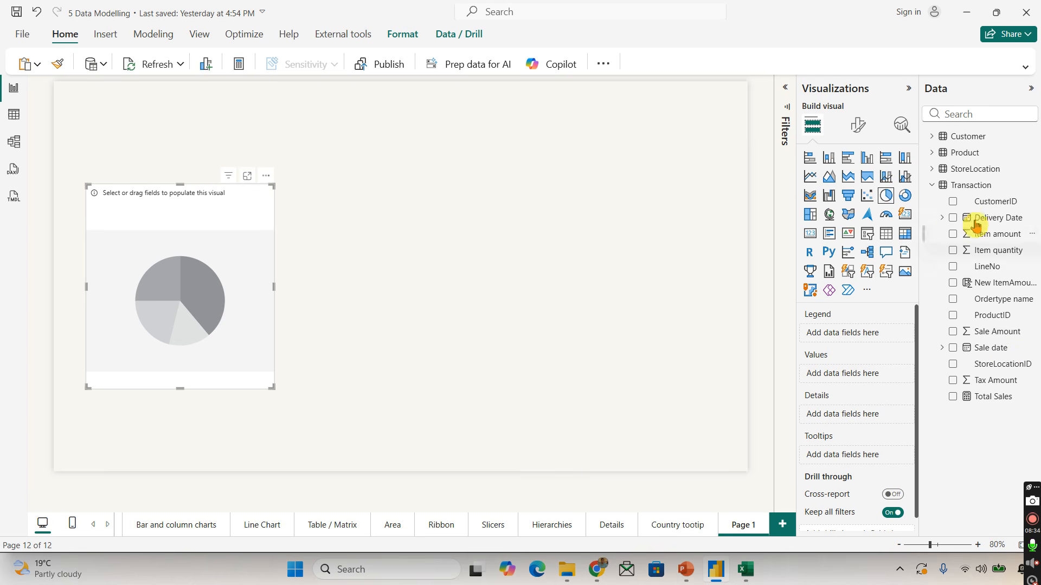
# Populate the pie chart with Product Category name as legend and Transaction Sale Amount as values, and enlarge the chart.
pyautogui.click(930, 153)
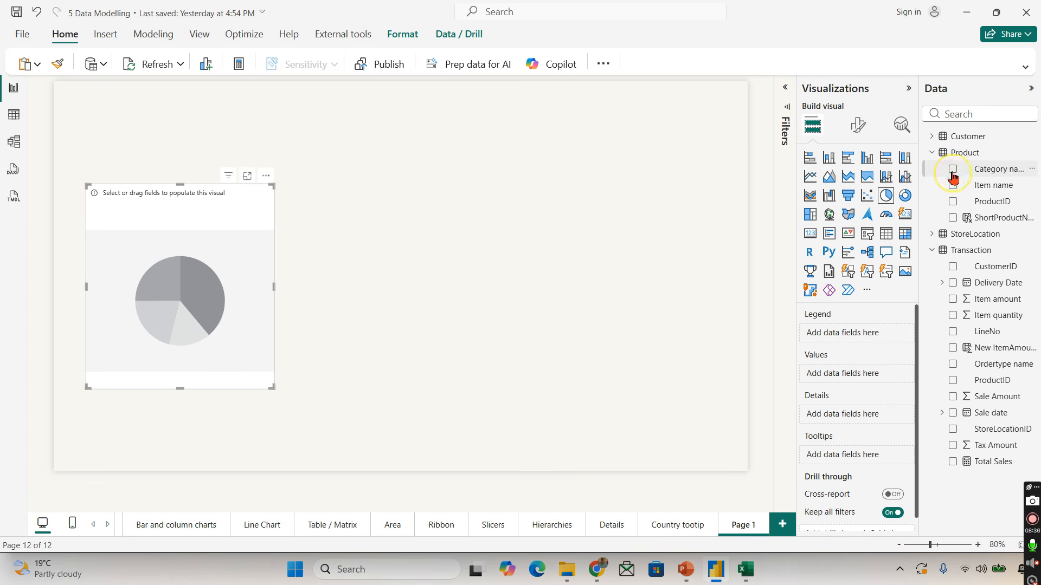
pyautogui.click(951, 168)
pyautogui.click(933, 156)
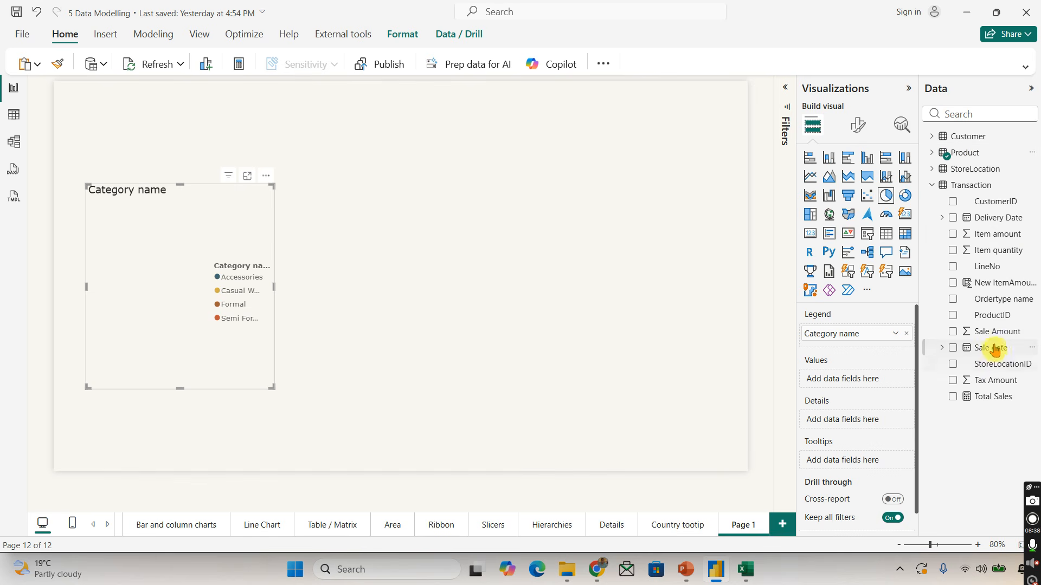
pyautogui.click(953, 333)
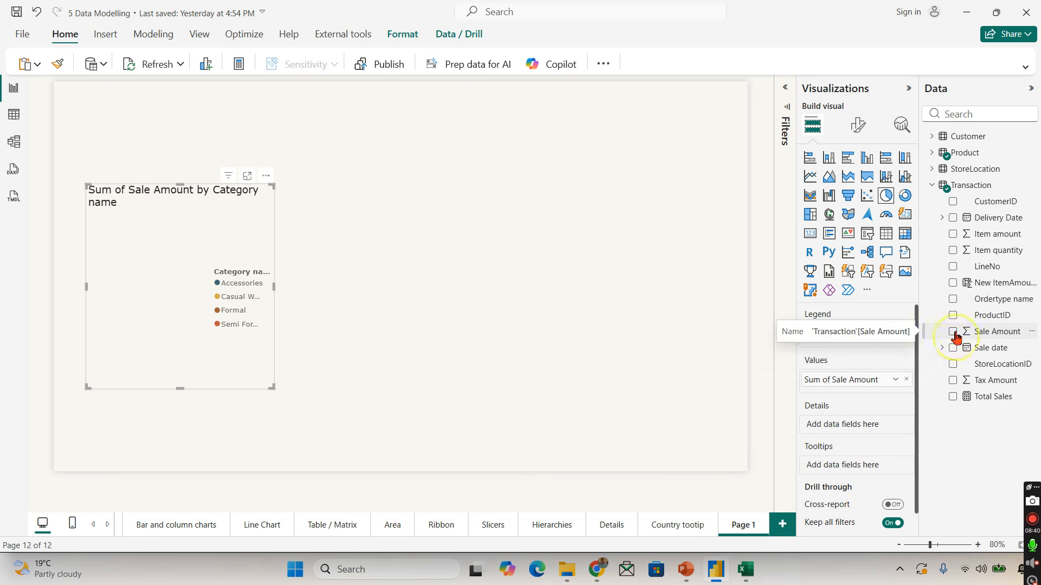
pyautogui.moveTo(275, 389); pyautogui.dragTo(383, 439)
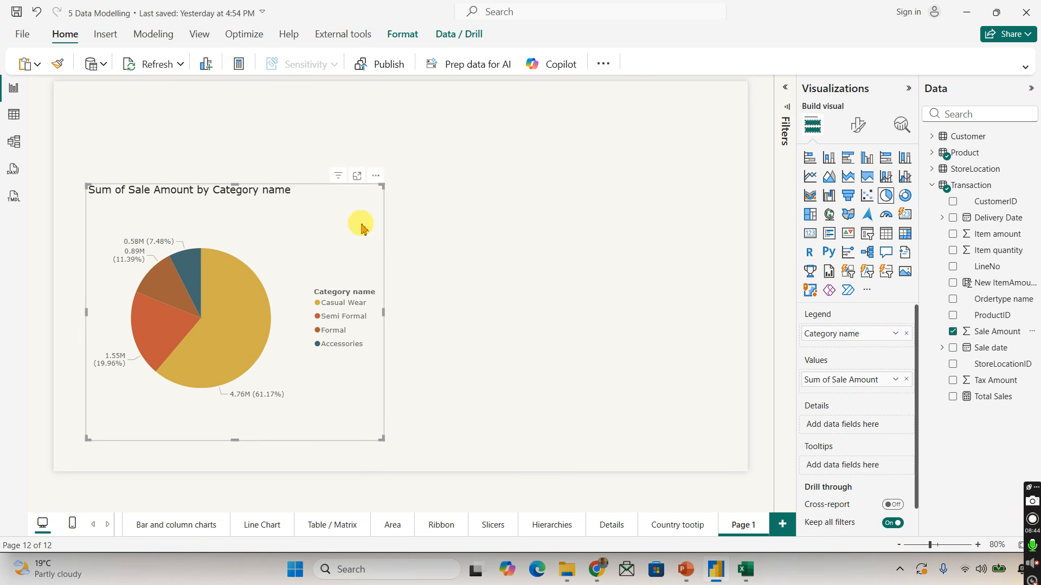
# Duplicate the Sum of Sale Amount pie chart and place the copy beside the original on its right.
pyautogui.click(372, 205)
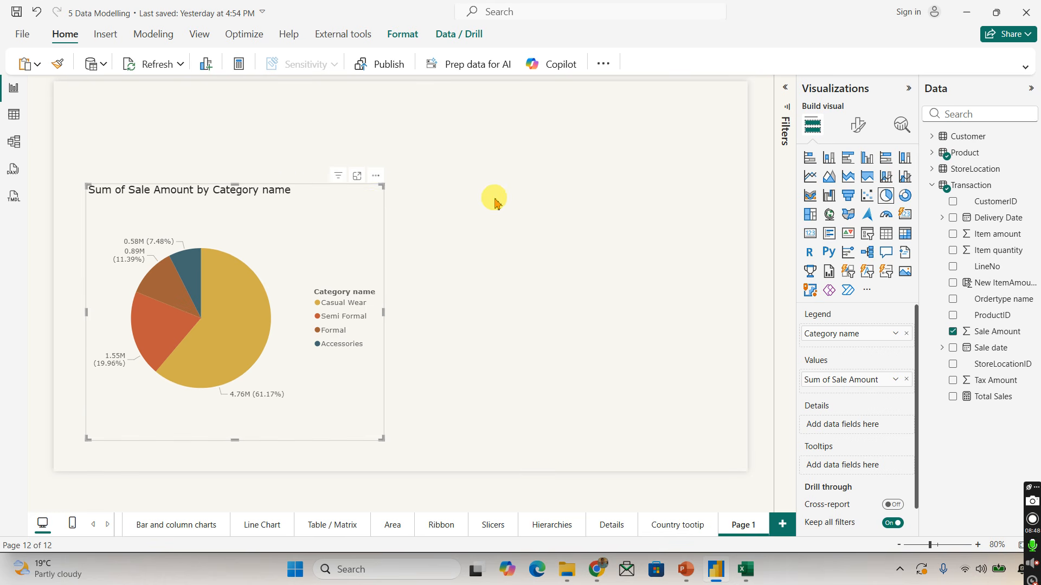
pyautogui.click(477, 180)
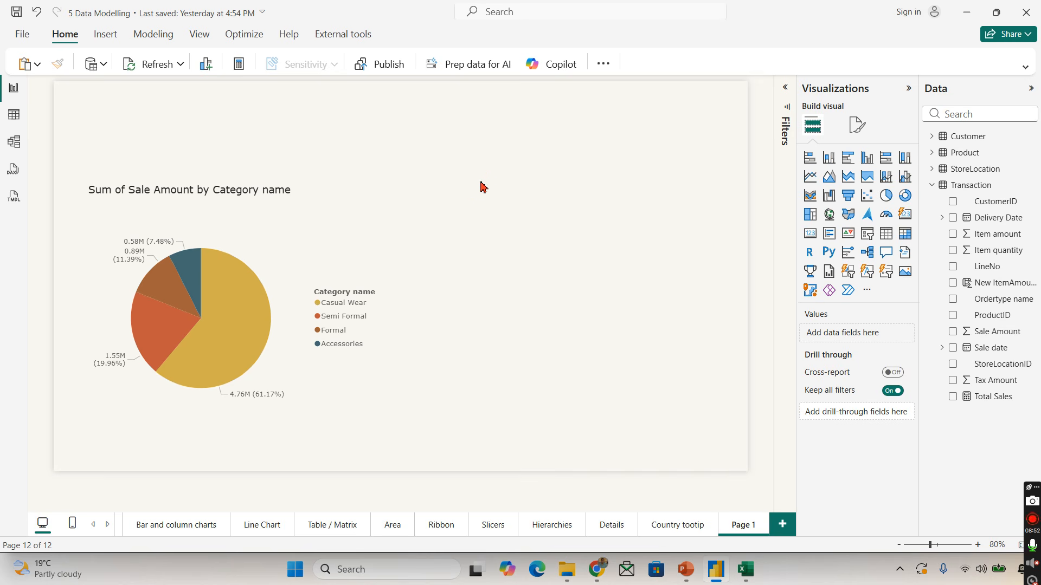
pyautogui.hotkey('ctrl', 'v')
pyautogui.moveTo(314, 217); pyautogui.dragTo(629, 214)
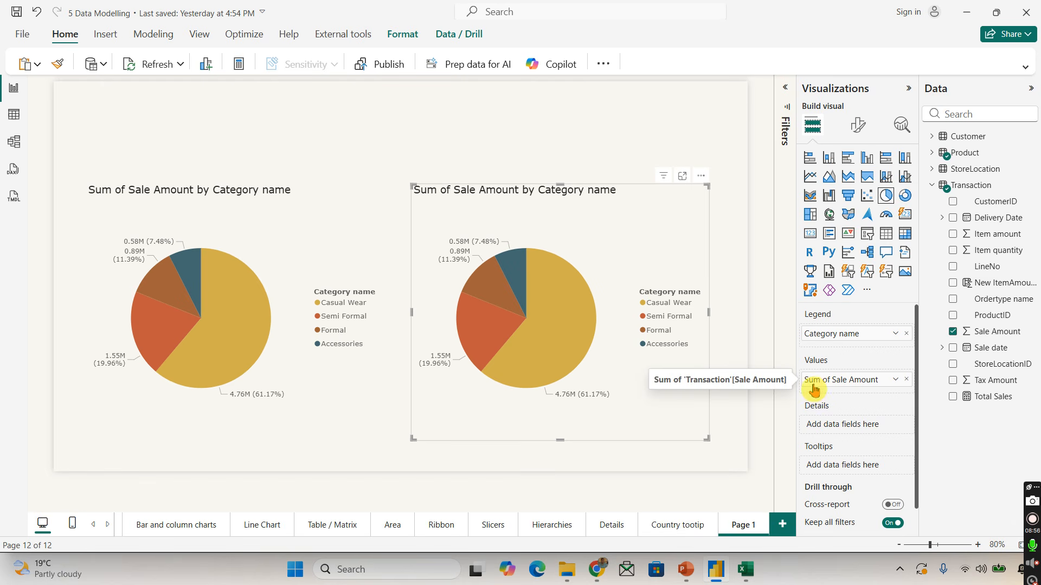
# Convert the copied chart to a donut chart with Total Sales as its values and compare both charts' Casual Wear figures.
pyautogui.click(906, 379)
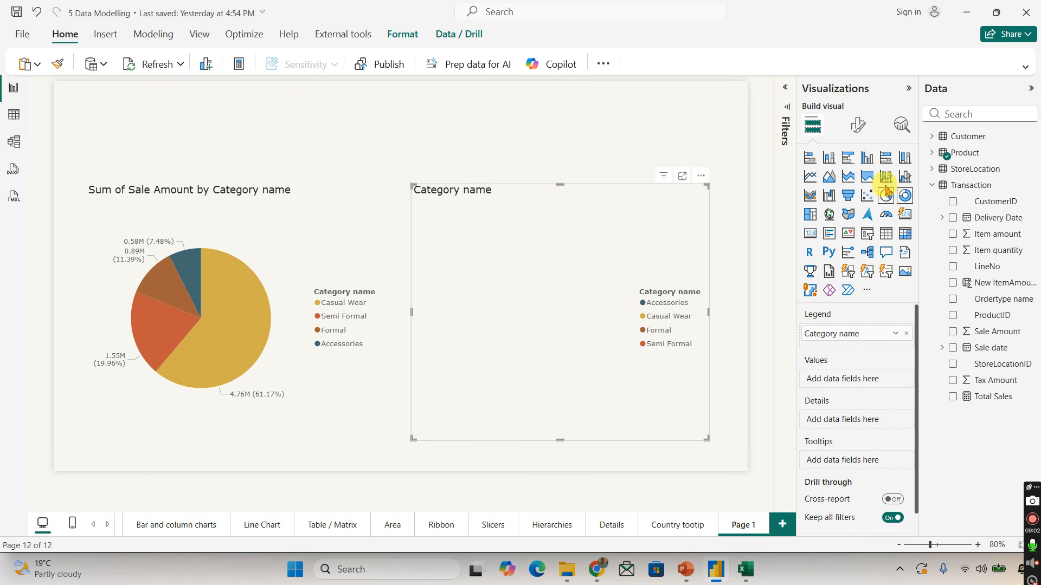
pyautogui.click(952, 397)
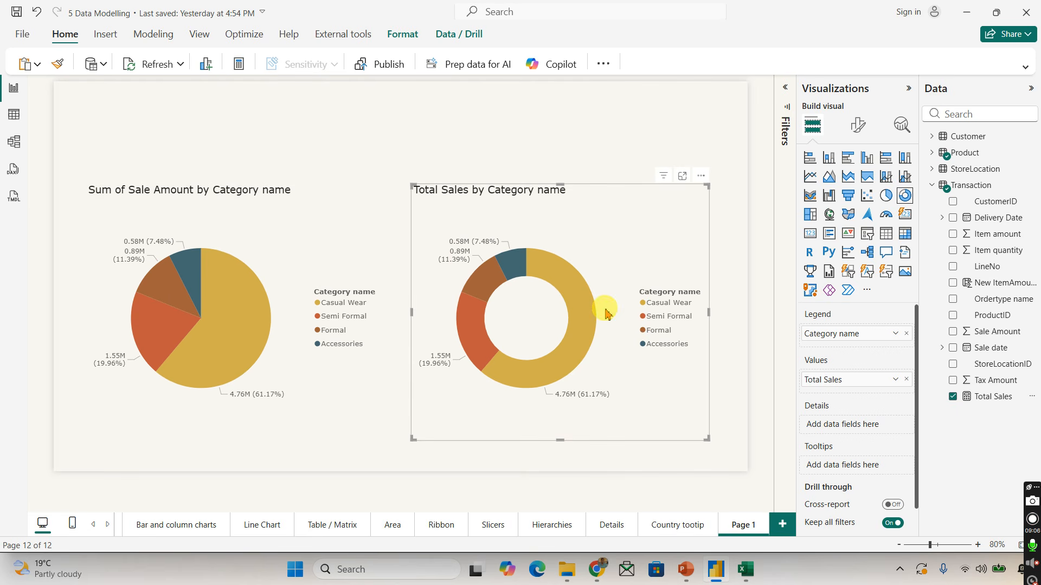
pyautogui.moveTo(590, 308)
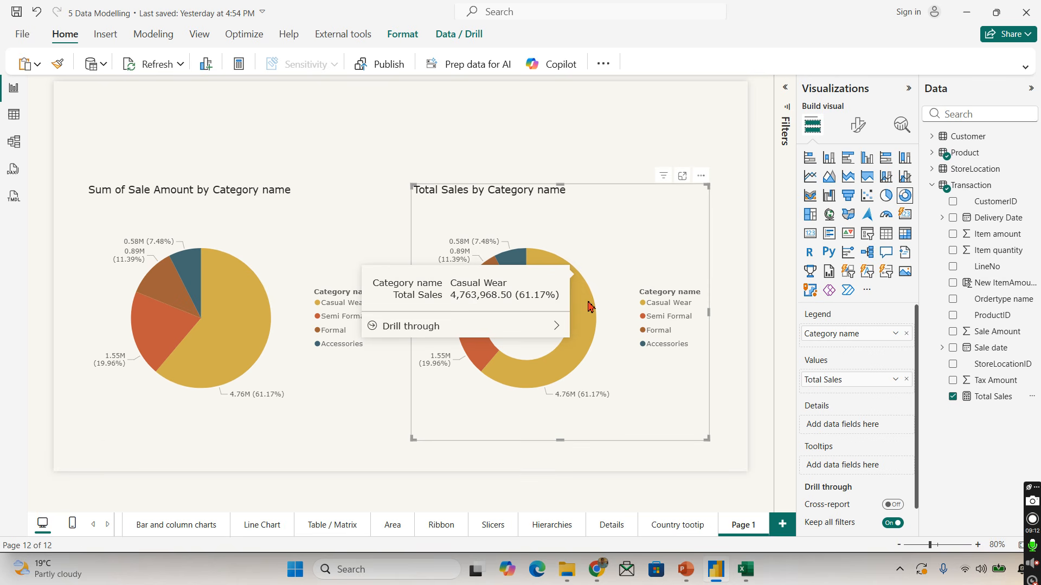
pyautogui.moveTo(249, 321)
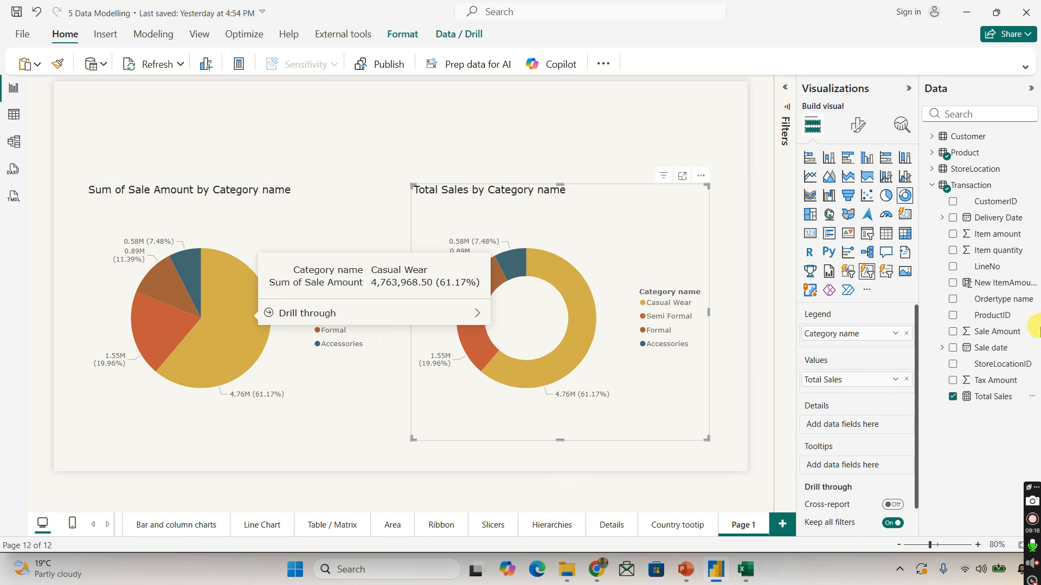
# Check the Sale Amount column and the Total Sales measure, and hide Sale Amount in the Transaction table.
pyautogui.click(991, 333)
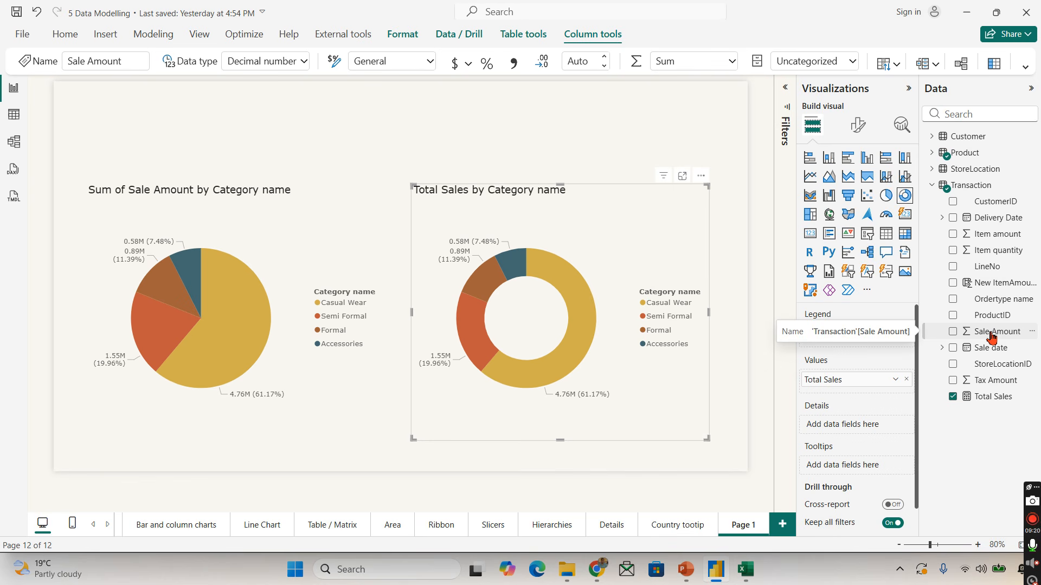
pyautogui.click(986, 399)
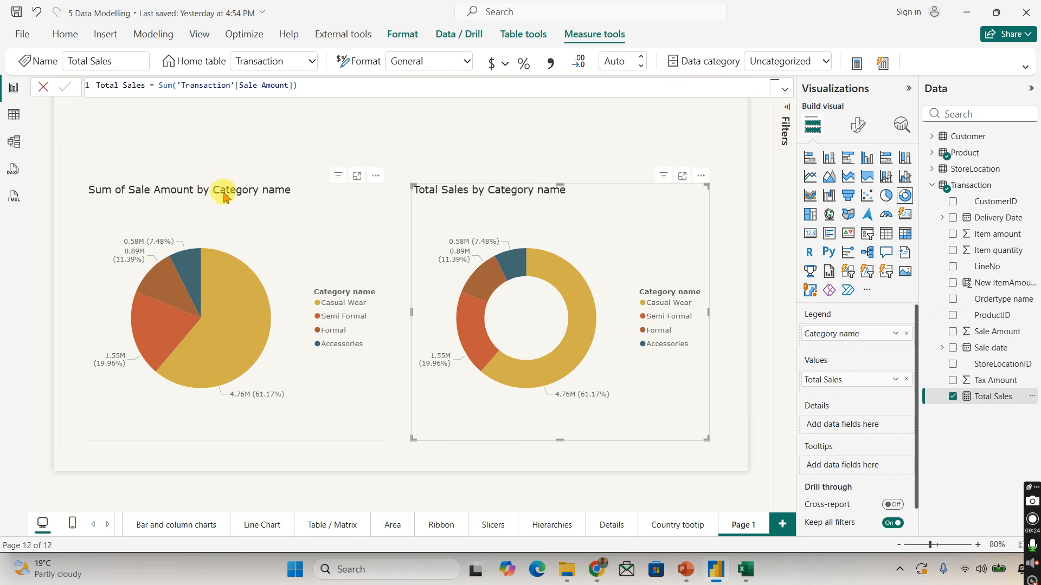
pyautogui.click(992, 402)
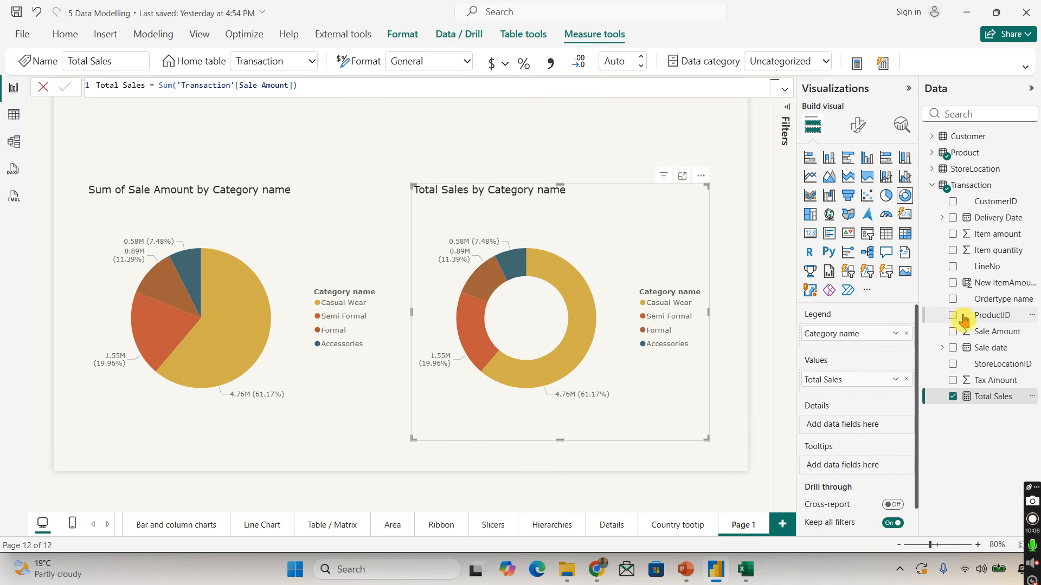
pyautogui.rightClick(1002, 337)
pyautogui.click(915, 207)
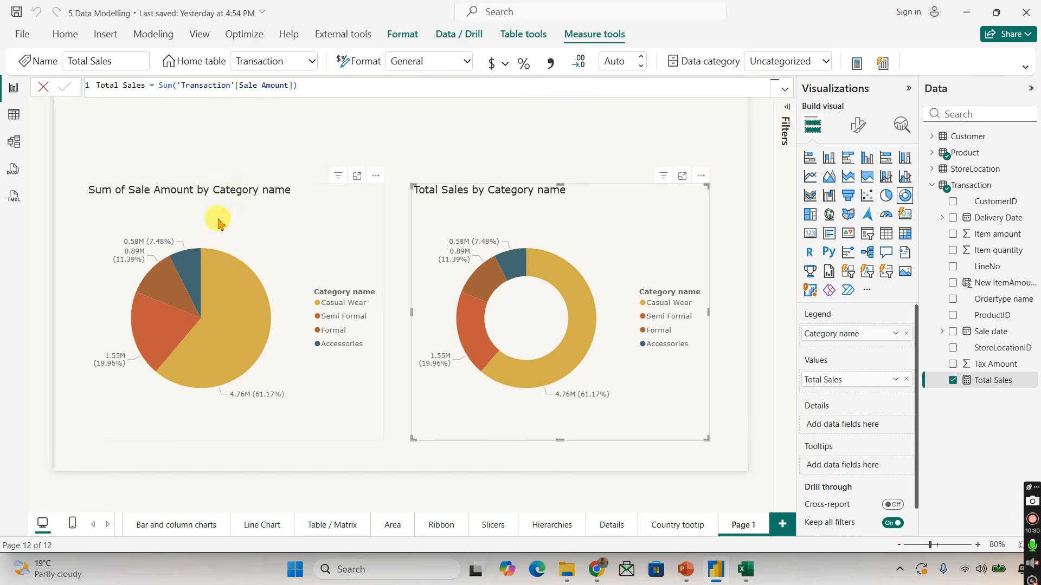
# Compare the value fields behind the pie and donut charts and inspect the Total Sales formula.
pyautogui.click(274, 212)
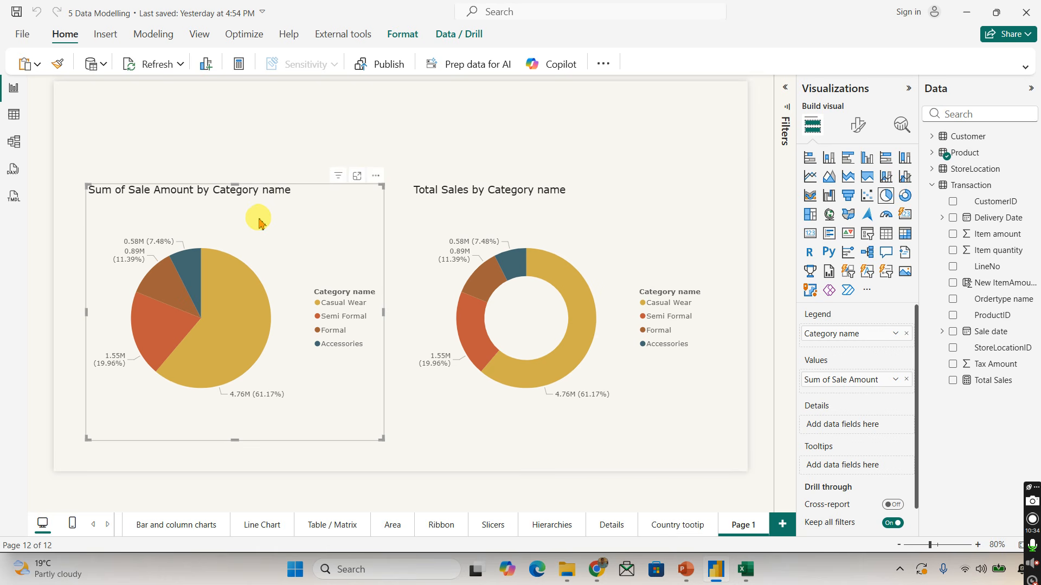
pyautogui.click(490, 202)
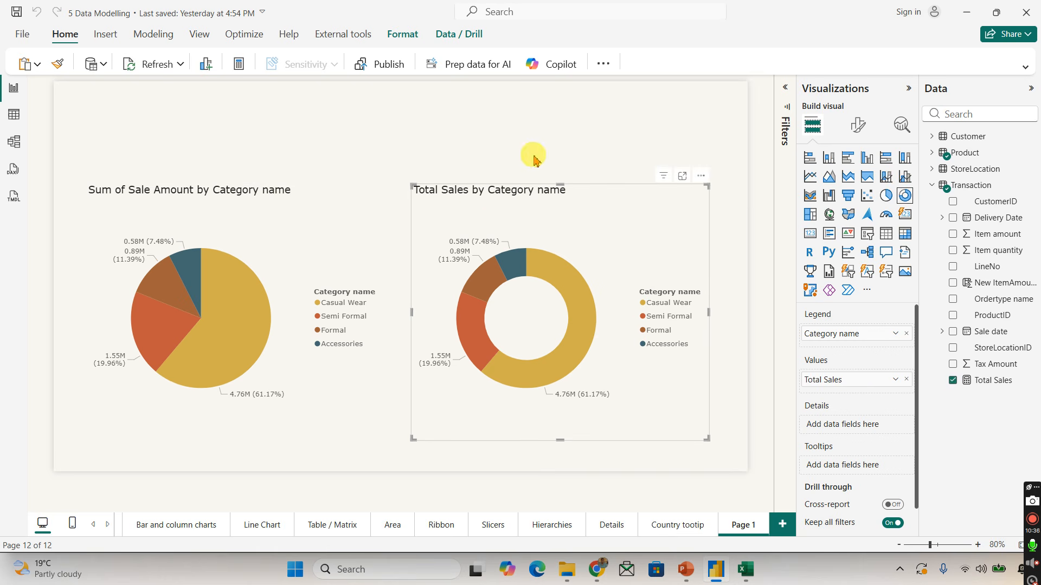
pyautogui.click(987, 382)
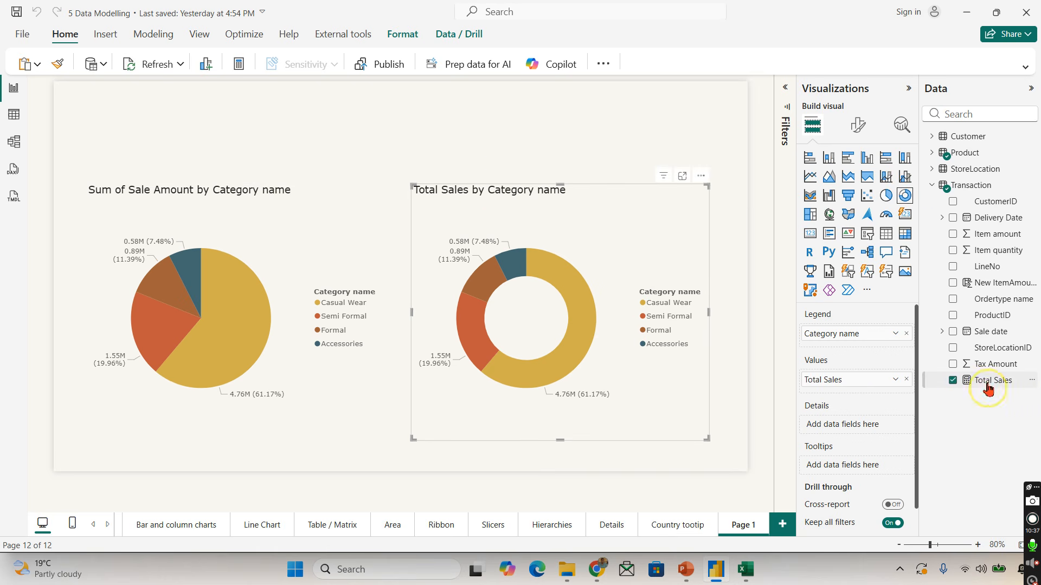
# Examine the State/City values of the StoreLocation table in the table view.
pyautogui.click(933, 186)
pyautogui.click(933, 170)
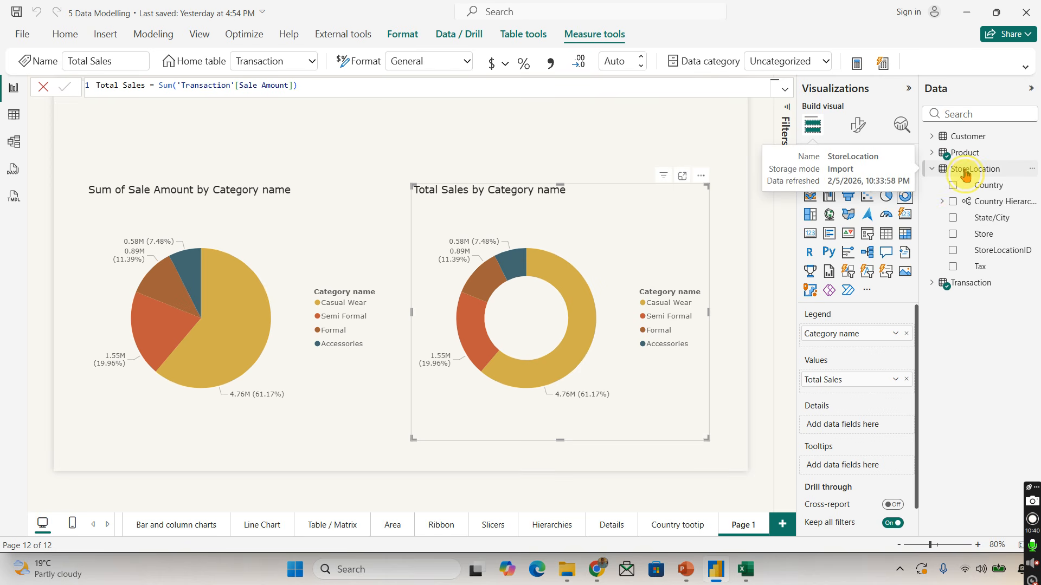
pyautogui.click(991, 218)
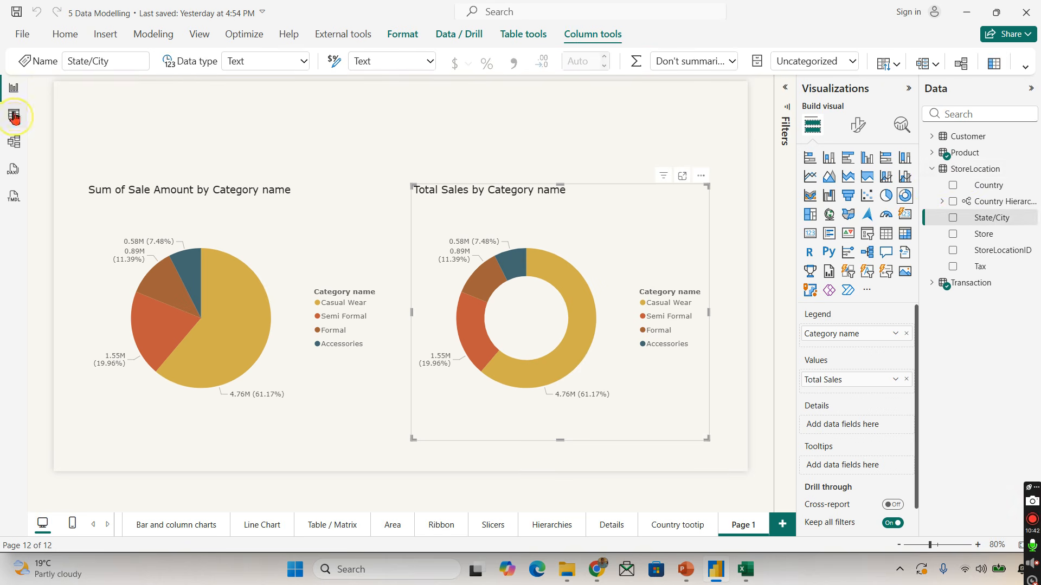
pyautogui.click(14, 114)
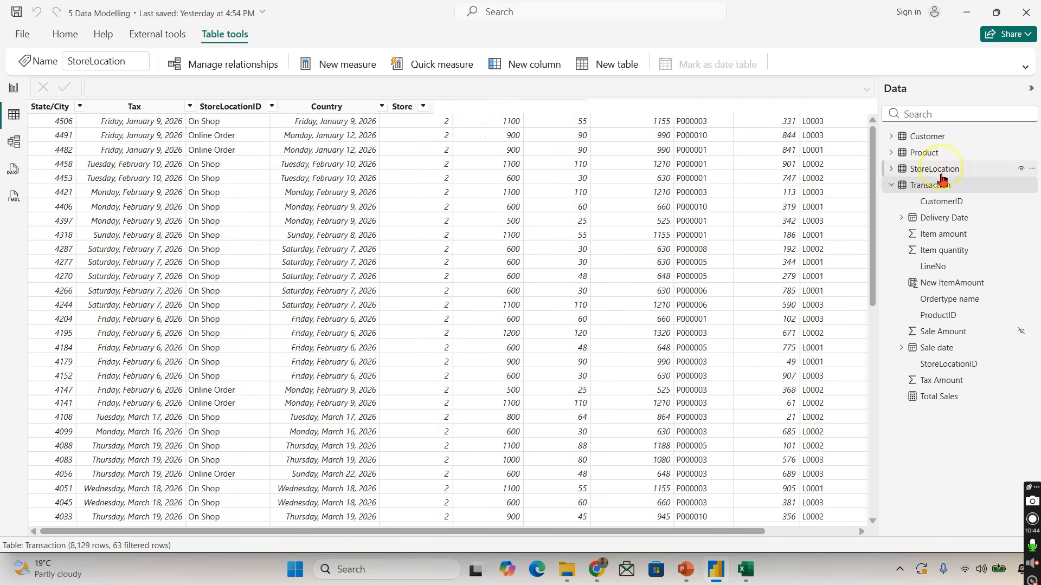
pyautogui.click(942, 172)
pyautogui.click(891, 169)
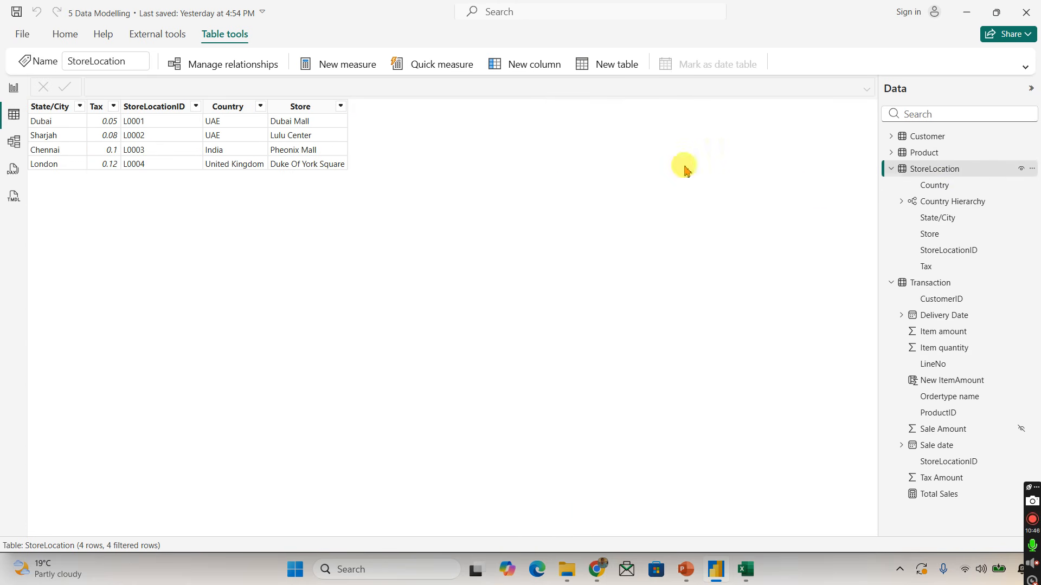
pyautogui.click(938, 219)
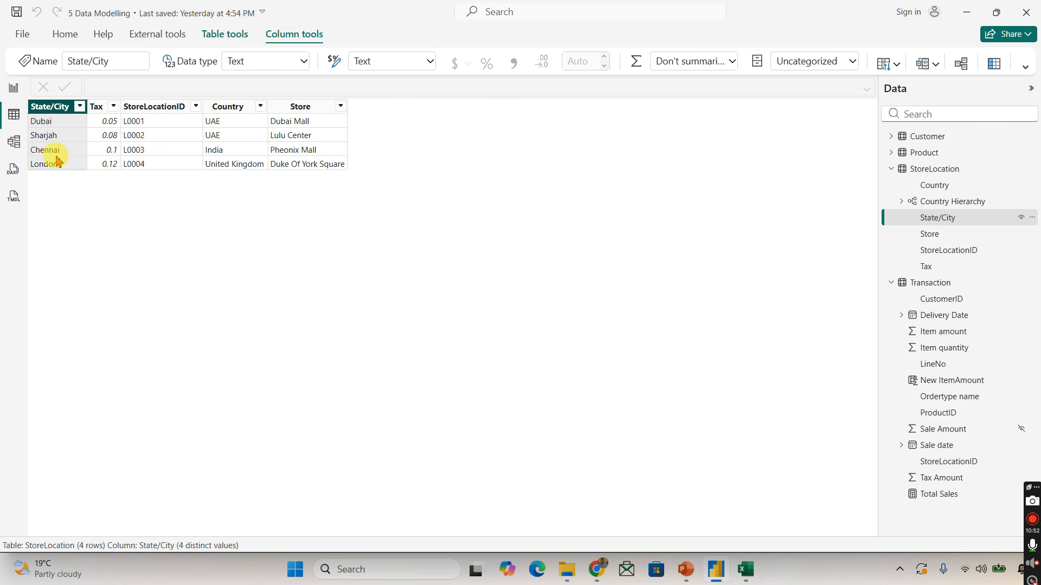
# Return to the report view and copy the Total Sales formula into a new measure in the Transaction table.
pyautogui.click(13, 87)
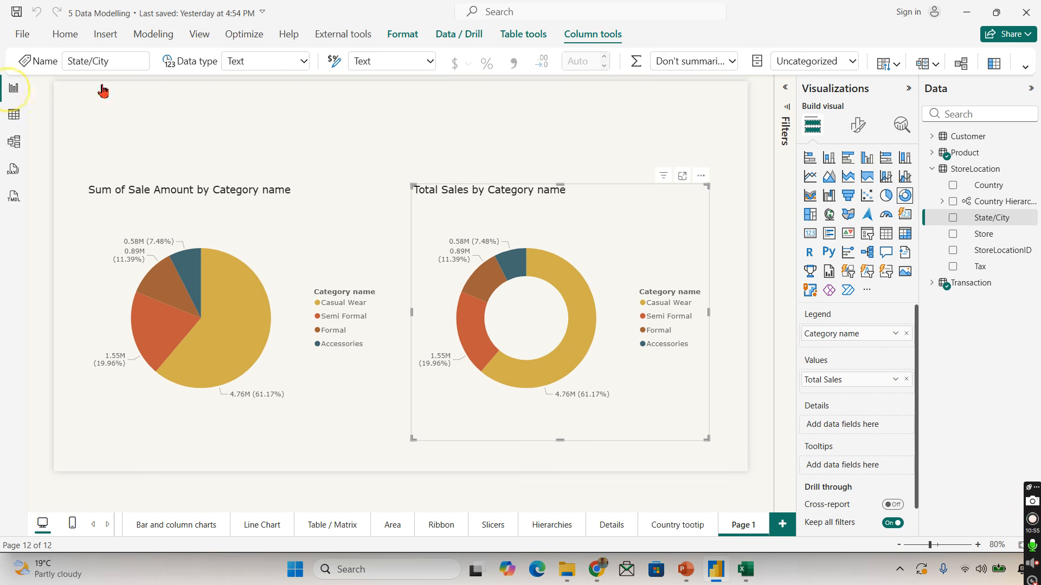
pyautogui.click(932, 282)
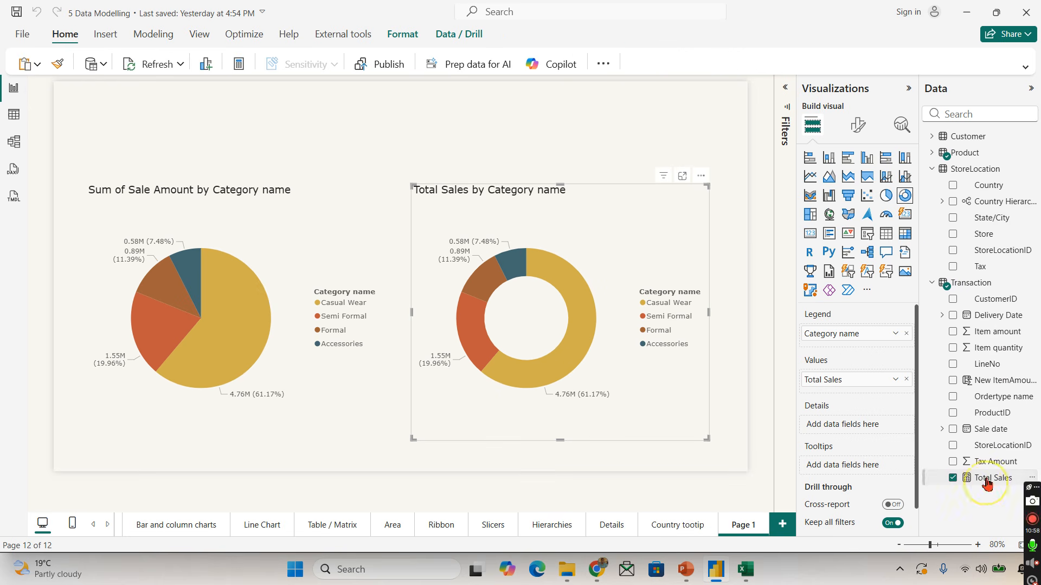
pyautogui.click(990, 478)
pyautogui.moveTo(319, 92); pyautogui.dragTo(81, 89)
pyautogui.hotkey('ctrl', 'c')
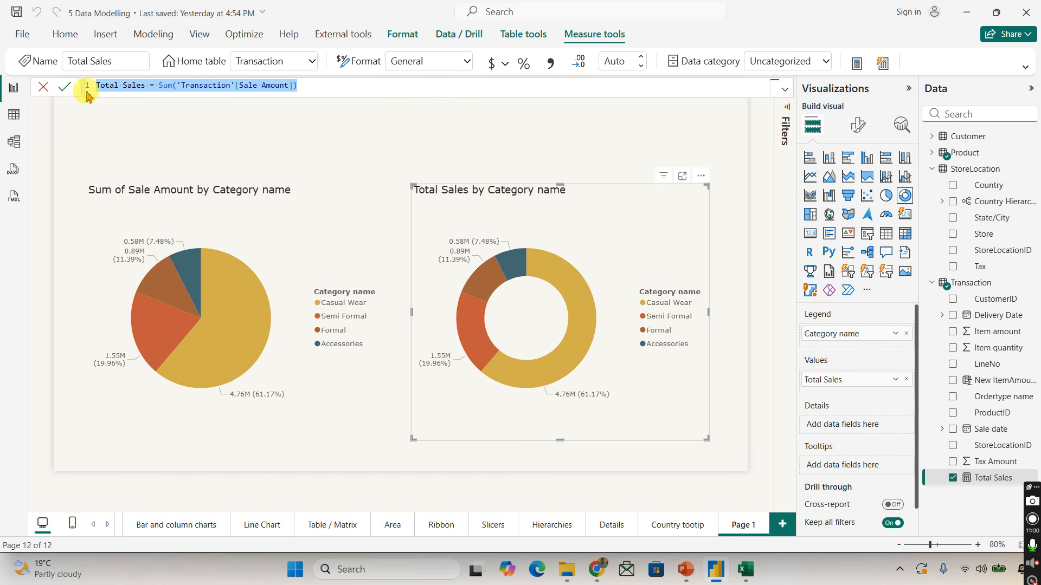
pyautogui.rightClick(970, 283)
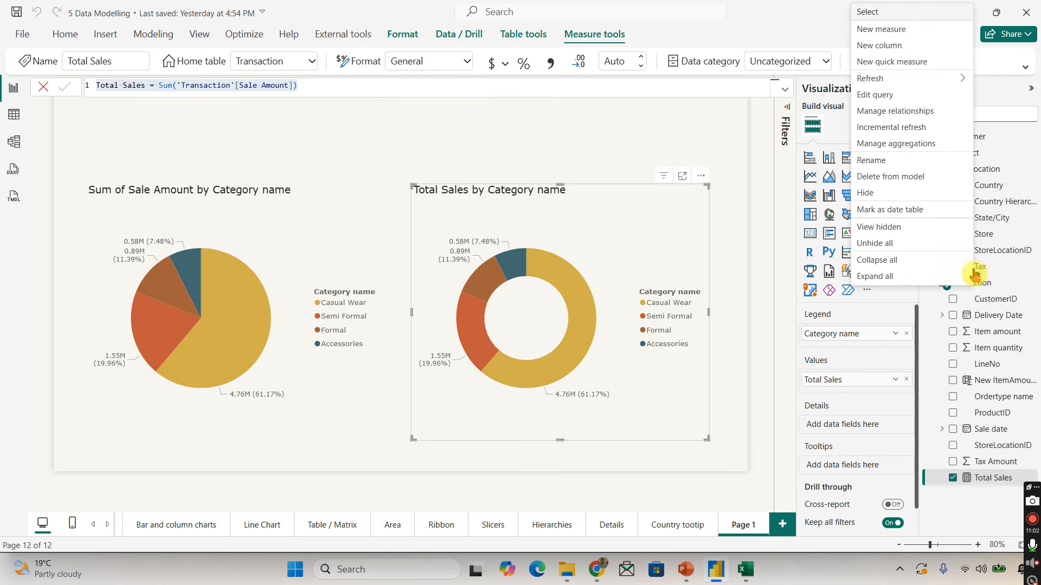
pyautogui.click(893, 45)
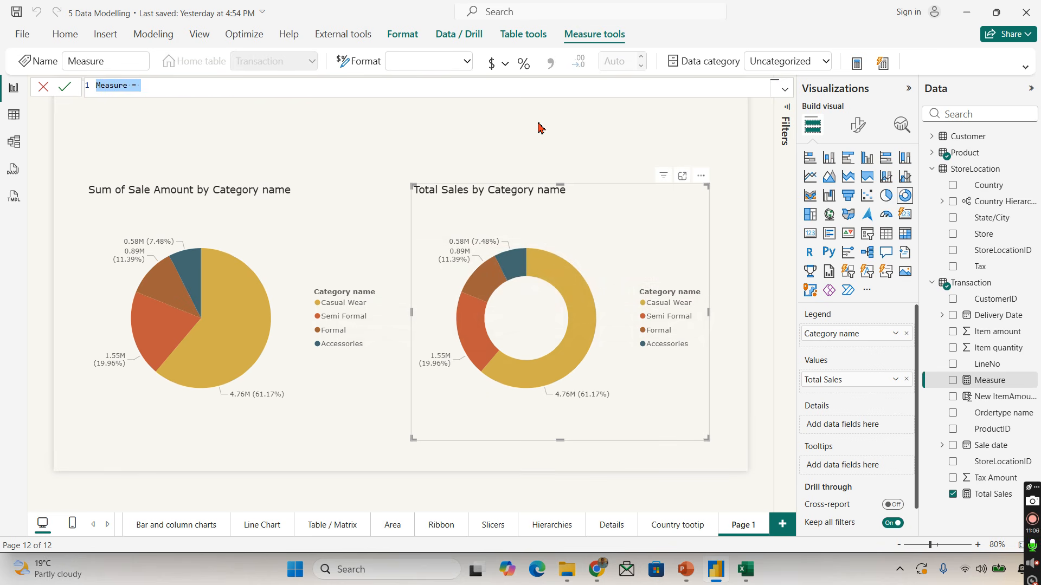
pyautogui.hotkey('ctrl', 'v')
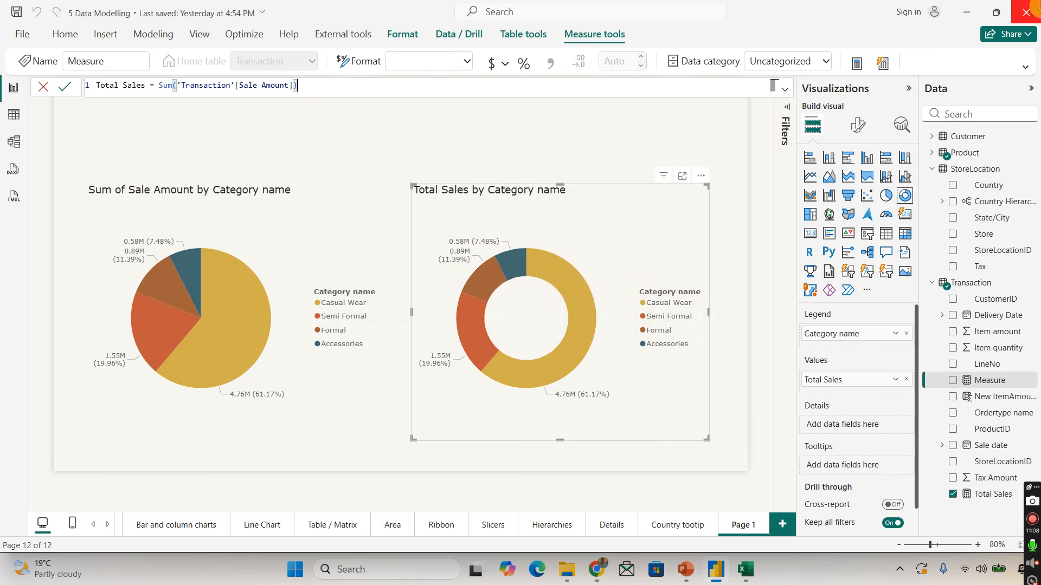
# Wrap the new measure's sum in CALCULATE with the filter StoreLocation[State/City] ="Chennai" and try to commit it.
pyautogui.click(155, 85)
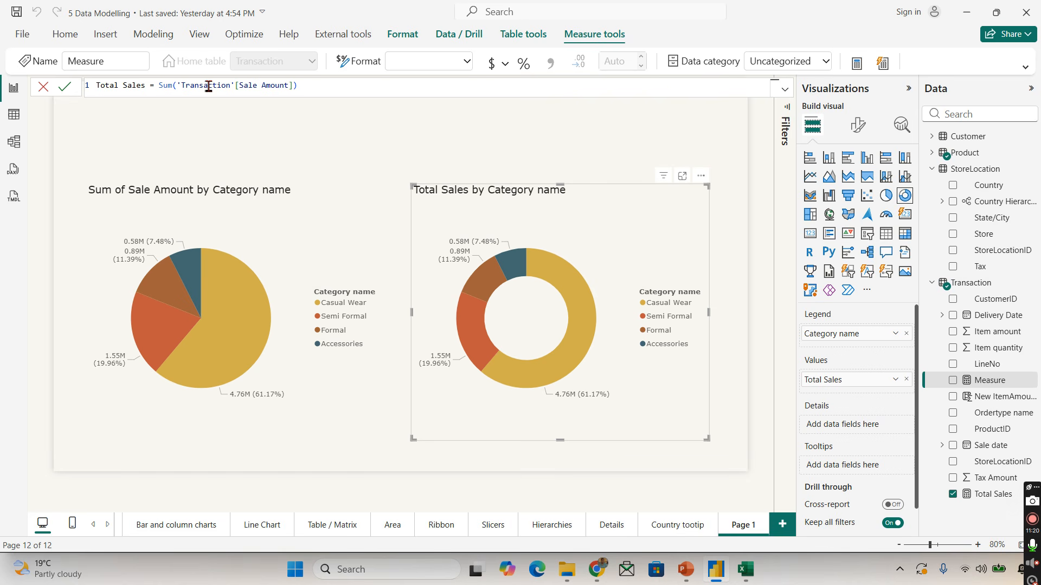
pyautogui.write('cal')
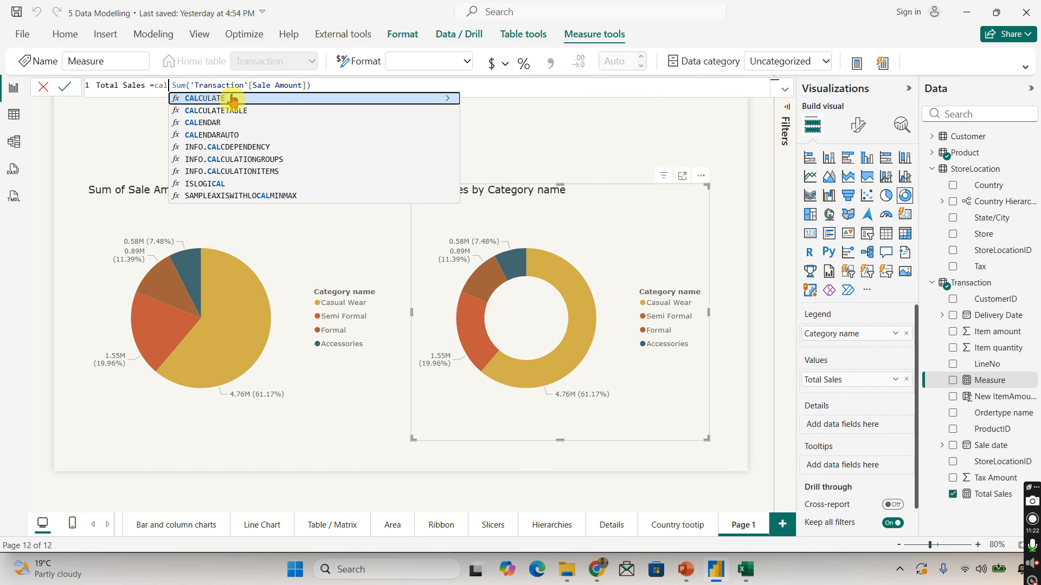
pyautogui.click(231, 98)
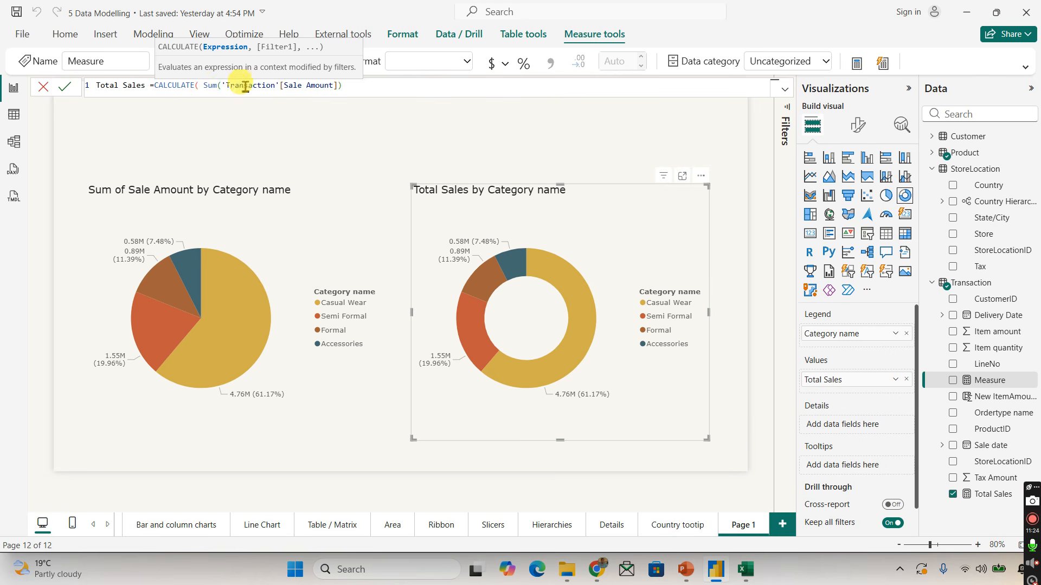
pyautogui.click(368, 86)
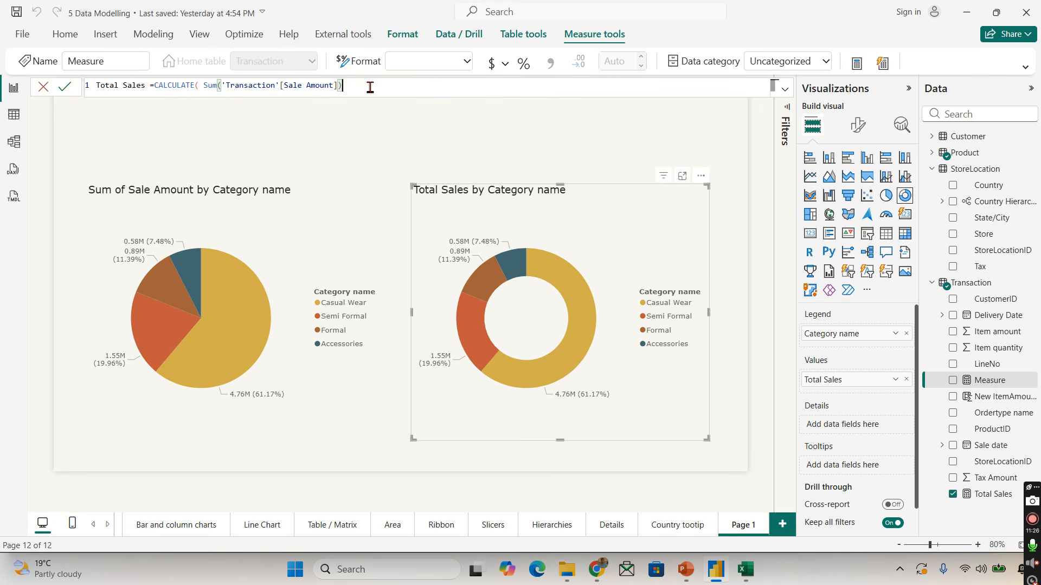
pyautogui.write(', ')
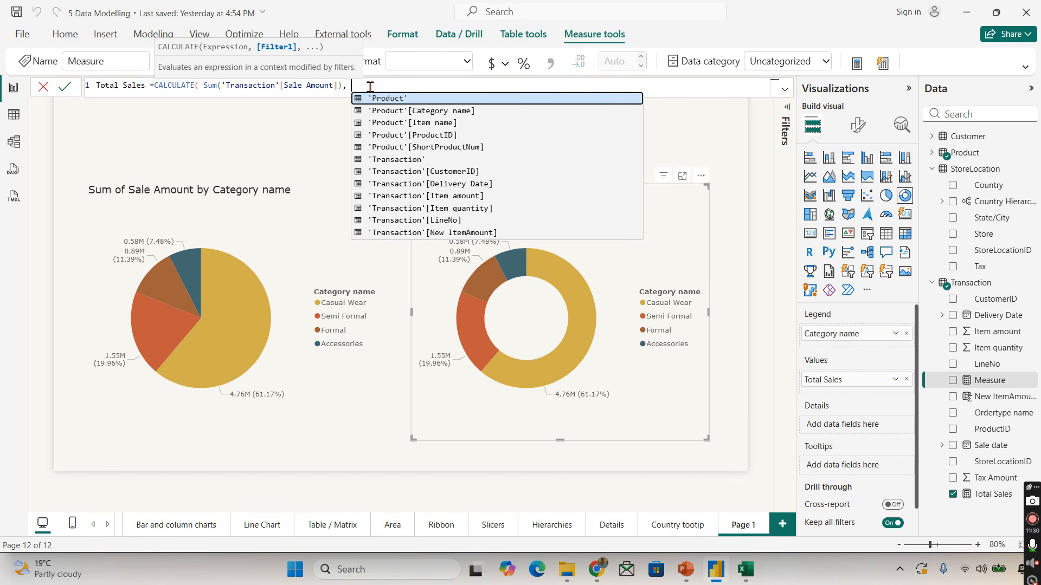
pyautogui.write('St')
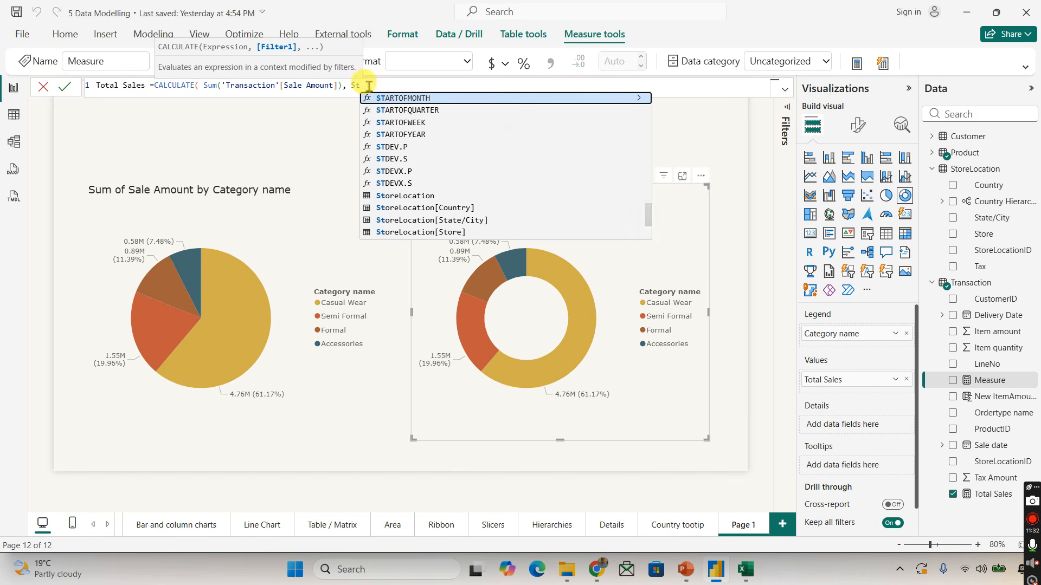
pyautogui.click(483, 221)
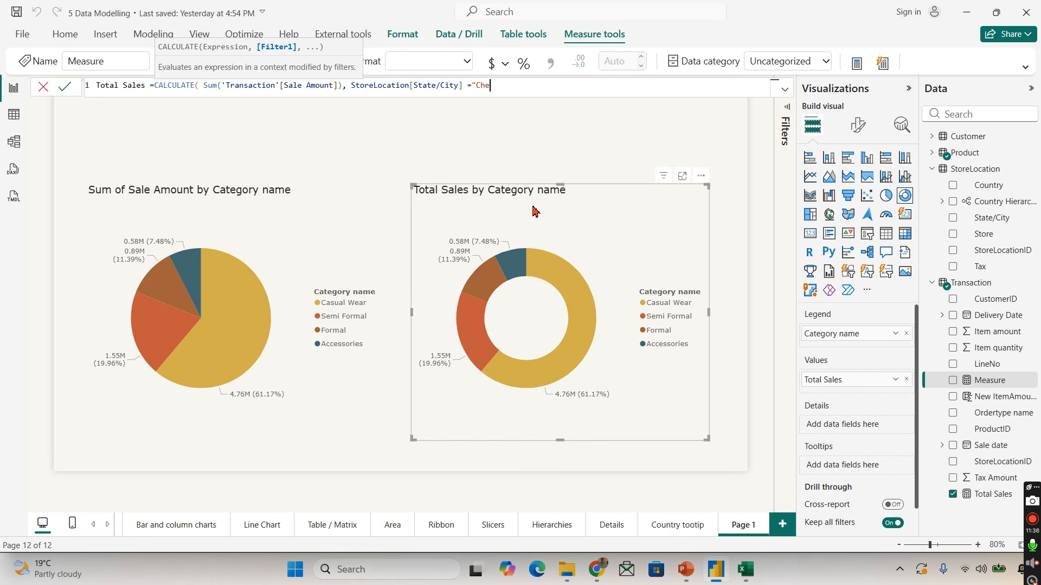
pyautogui.write('="Chennai")')
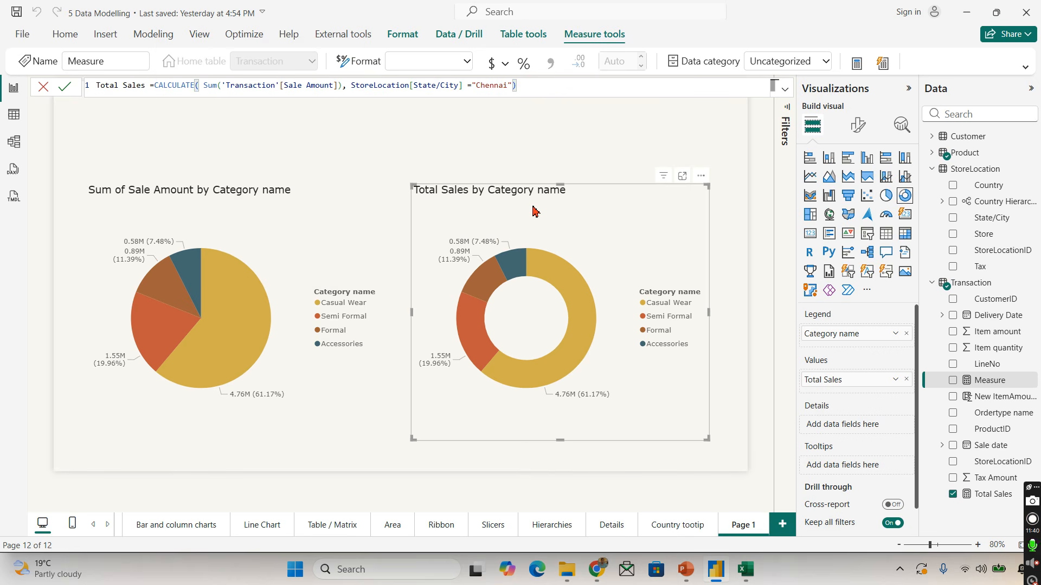
pyautogui.click(535, 211)
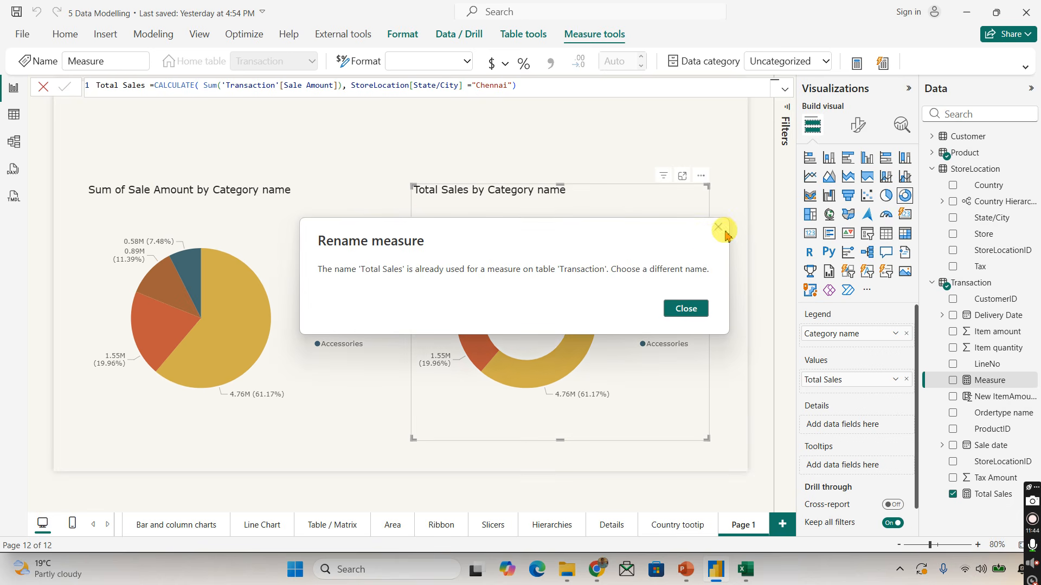
pyautogui.click(700, 309)
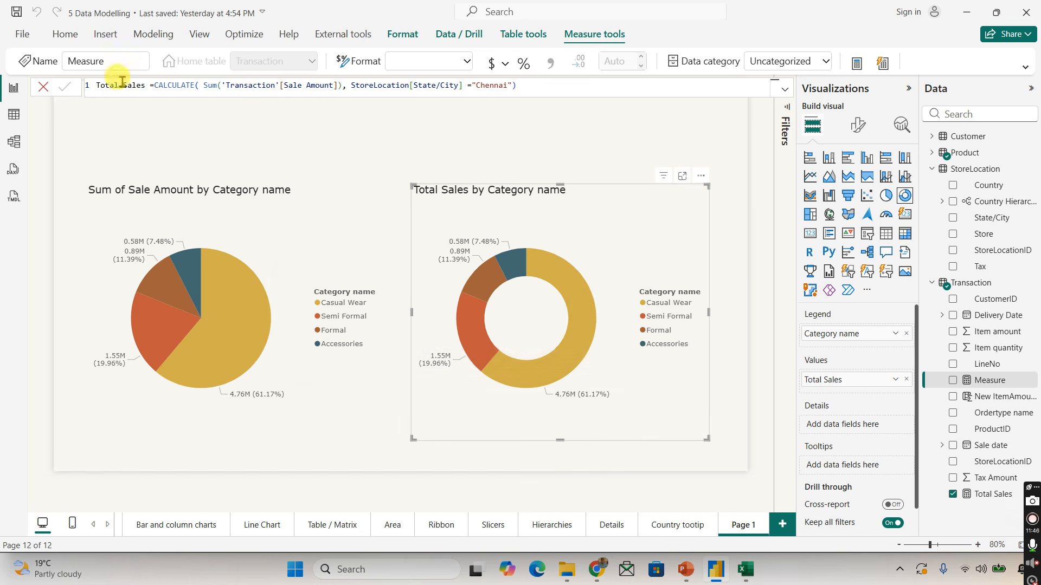
# Name the CALCULATE measure Total Sales Chennai in its formula and commit it.
pyautogui.click(148, 85)
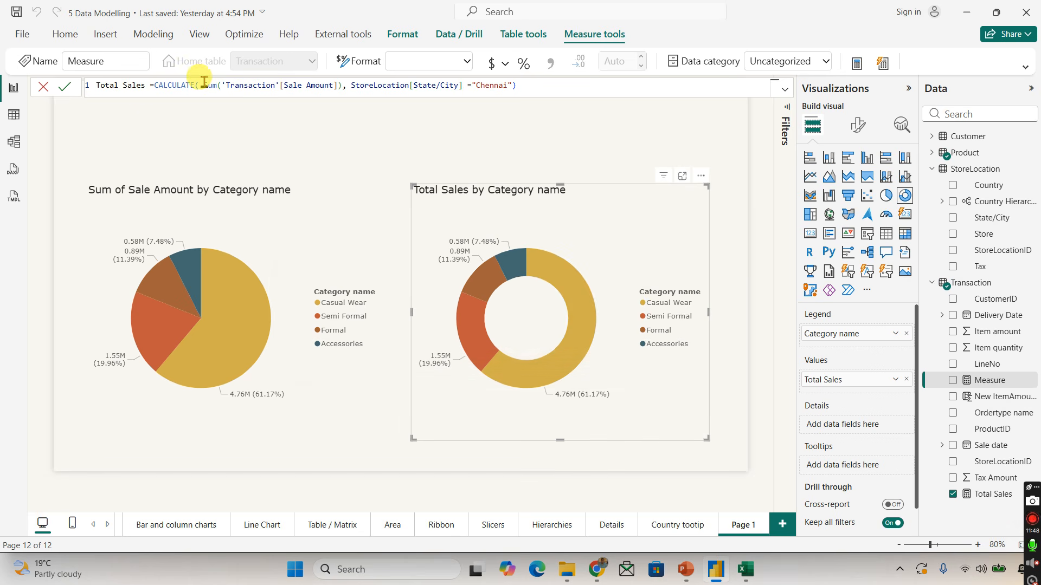
pyautogui.write('Chennai')
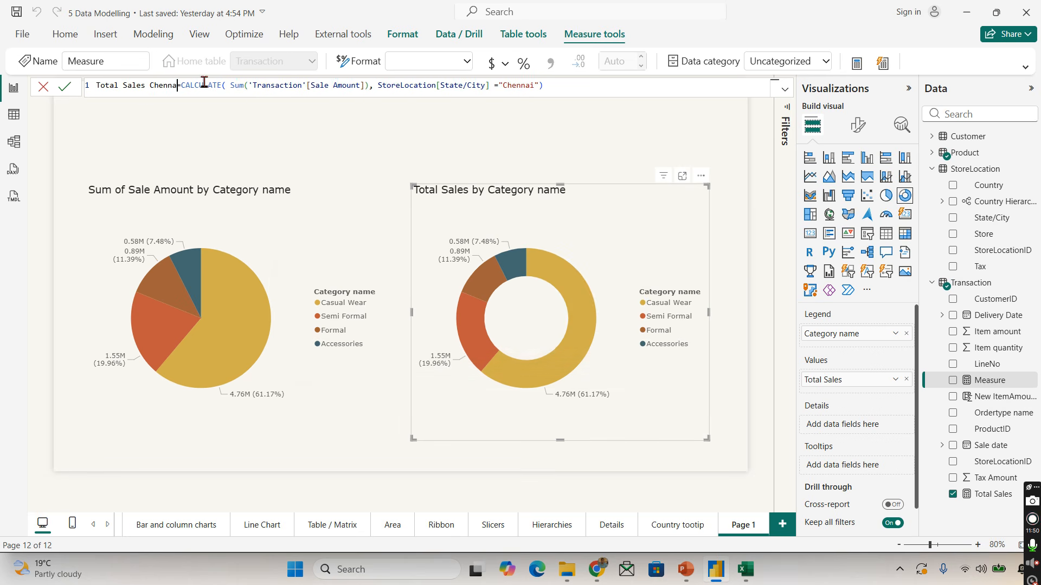
pyautogui.click(606, 176)
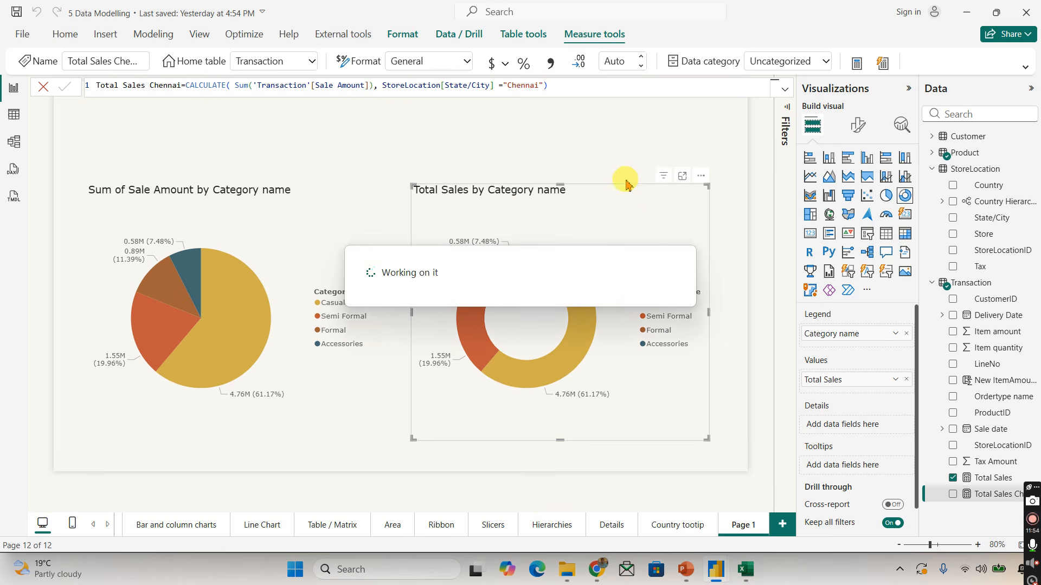
# Convert the donut chart to a table and add Total Sales Chennai beside Total Sales for comparison by category.
pyautogui.click(885, 234)
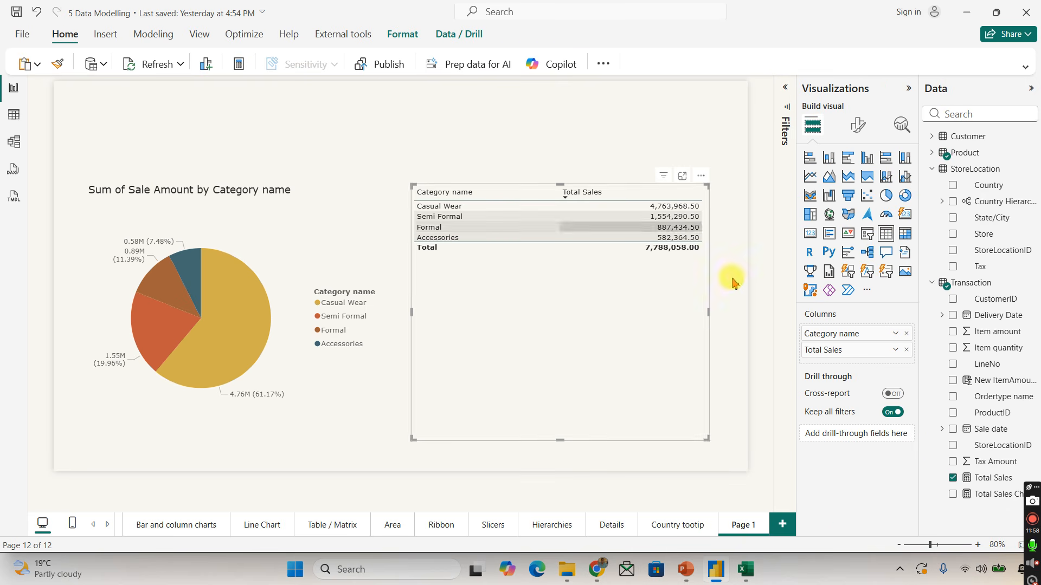
pyautogui.click(954, 494)
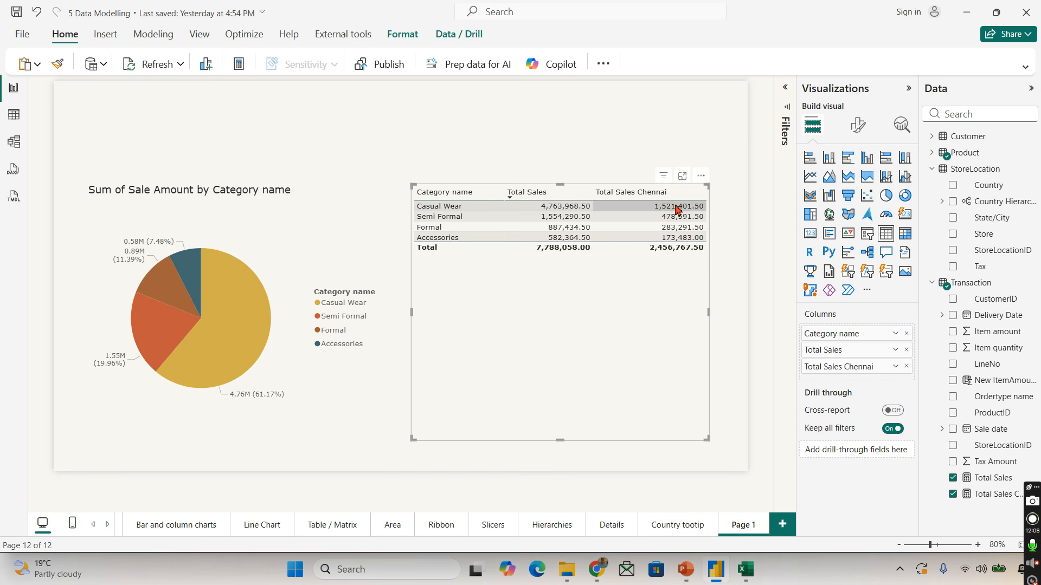
pyautogui.click(580, 214)
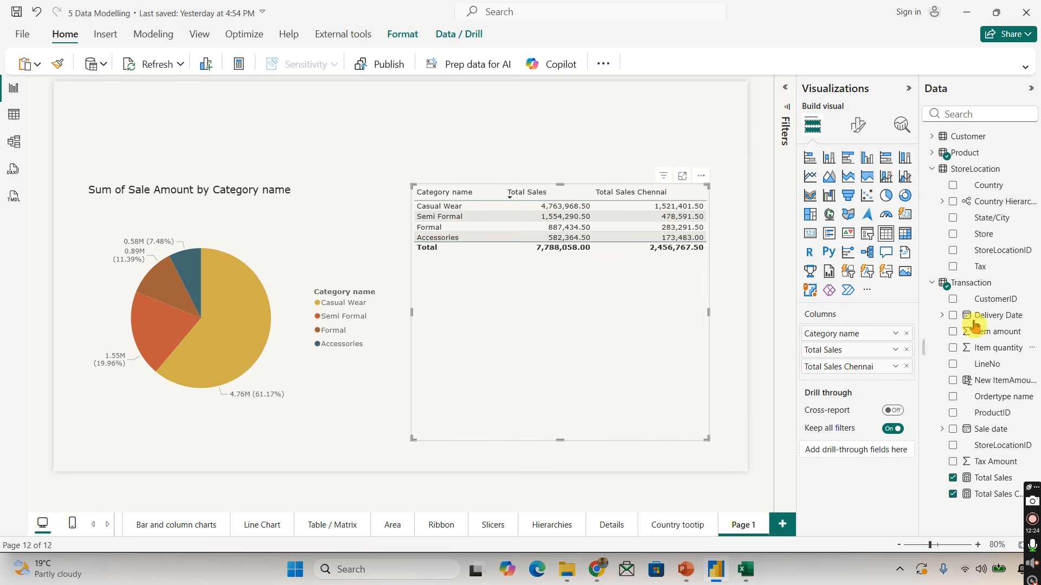
# Create a new measure in the Transaction table named % Contribution, starting its formula with [Total Sales Chennai].
pyautogui.rightClick(967, 284)
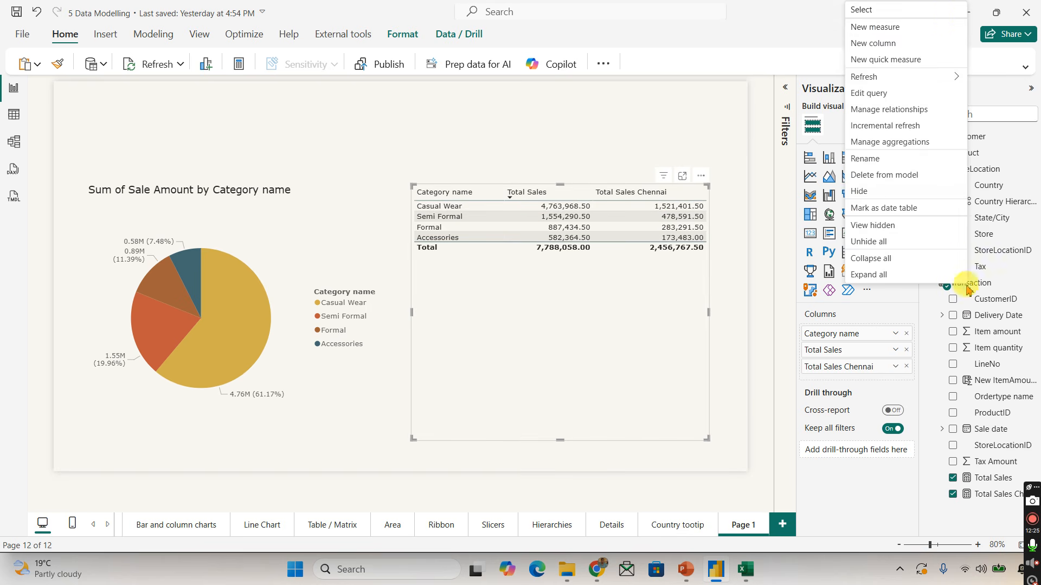
pyautogui.click(901, 27)
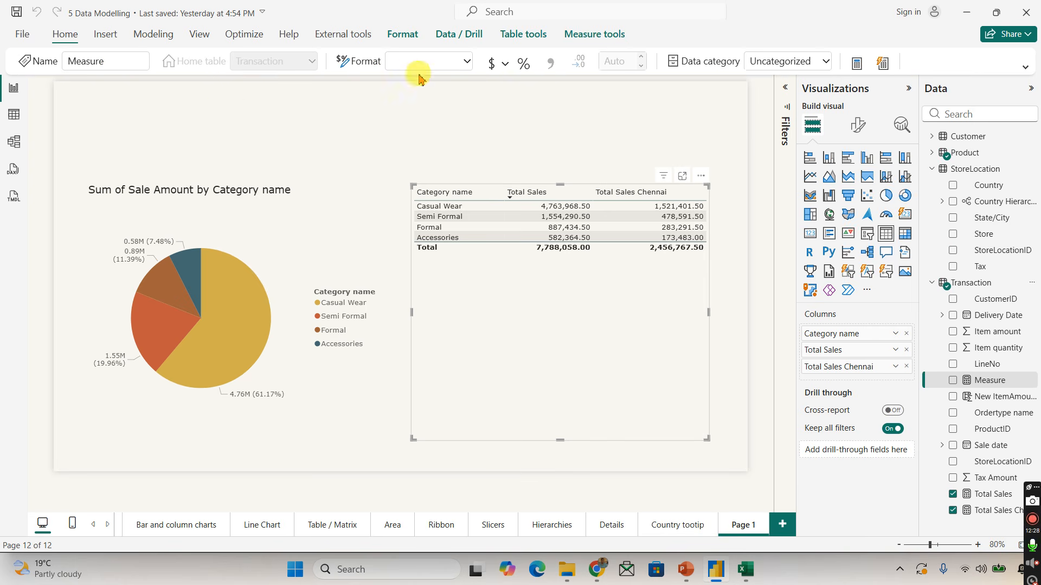
pyautogui.doubleClick(111, 87)
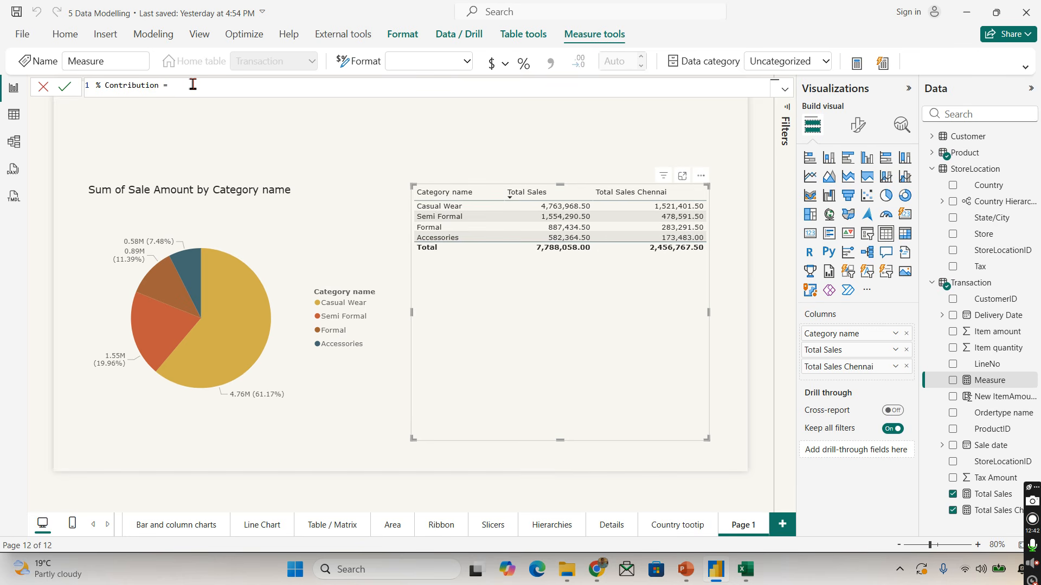
pyautogui.write('To')
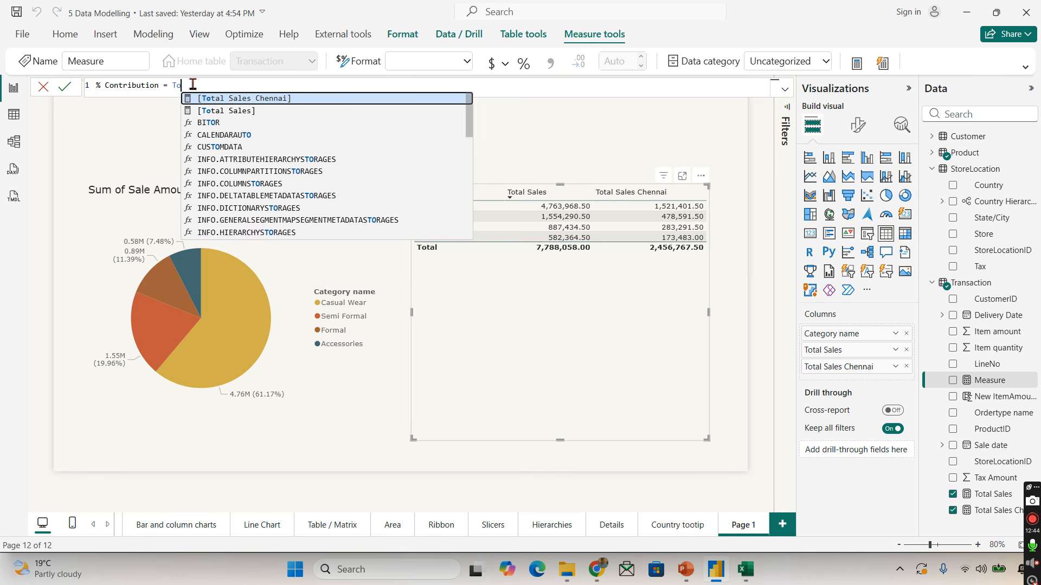
pyautogui.click(262, 100)
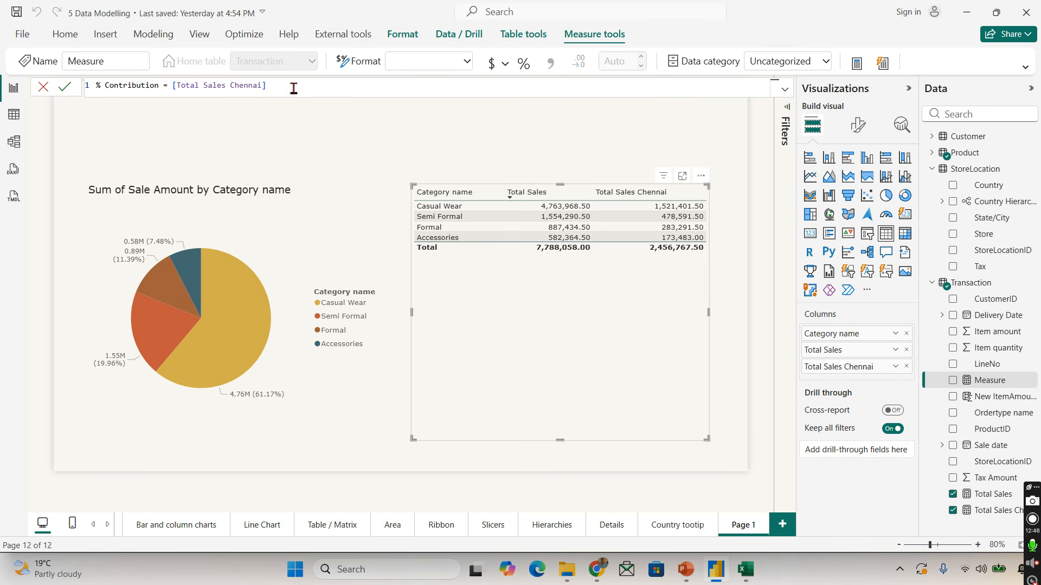
# Wrap [Total Sales Chennai] in DIVIDE with [Total Sales] as the denominator and commit the % Contribution measure.
pyautogui.click(174, 88)
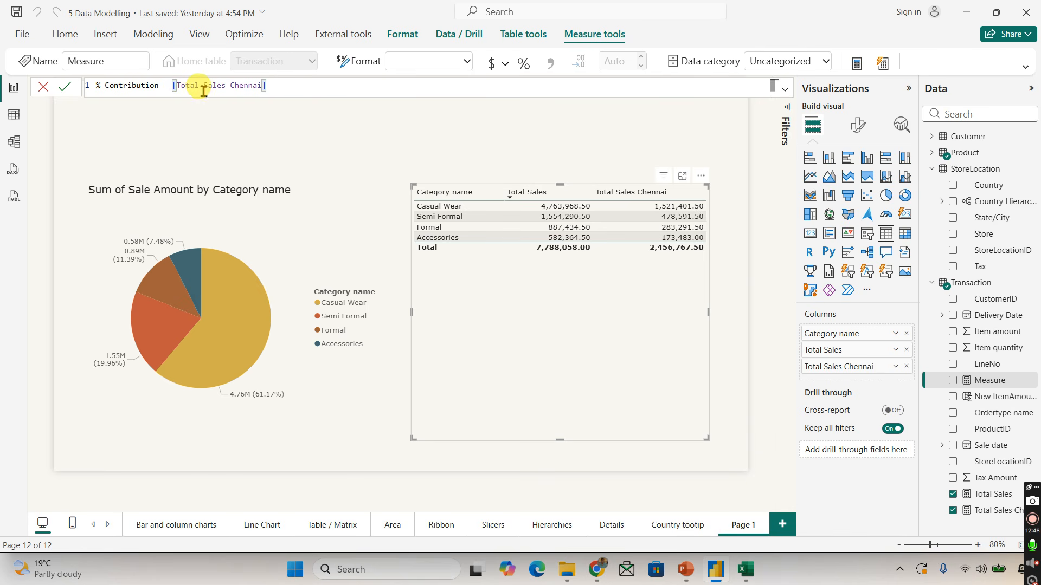
pyautogui.write('Divide')
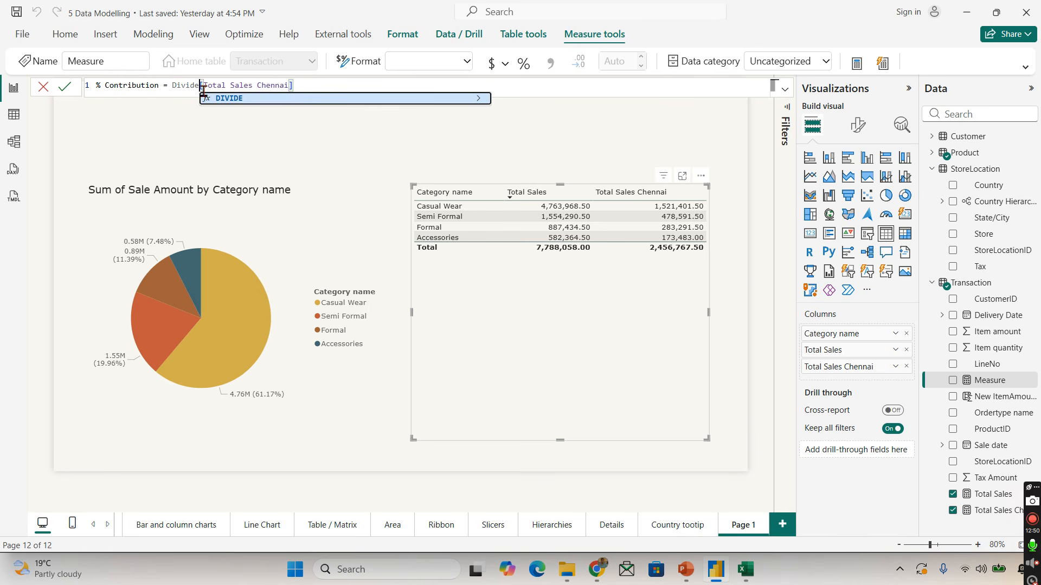
pyautogui.write('(')
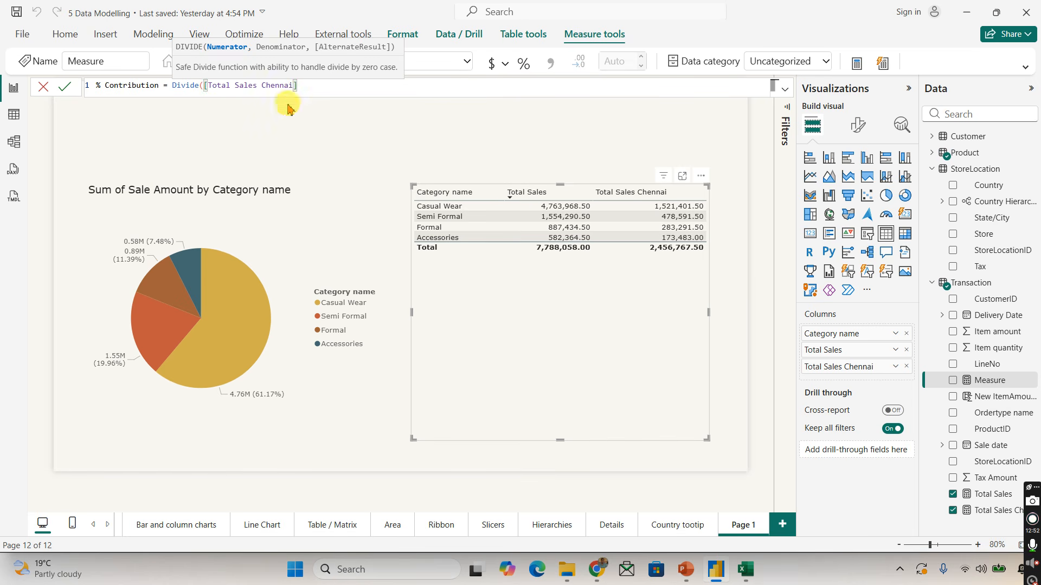
pyautogui.click(313, 87)
pyautogui.write(', ')
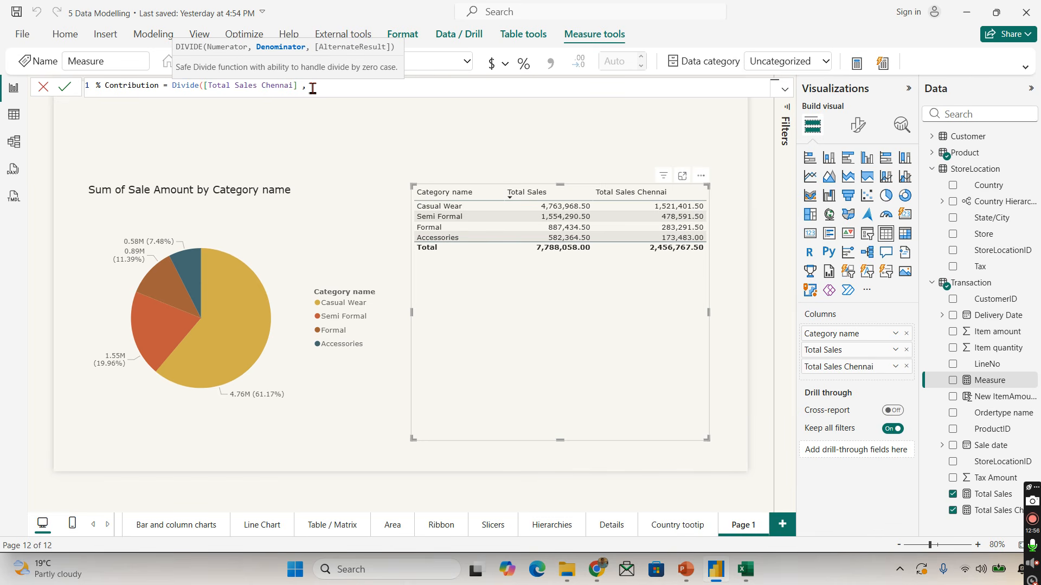
pyautogui.write('To')
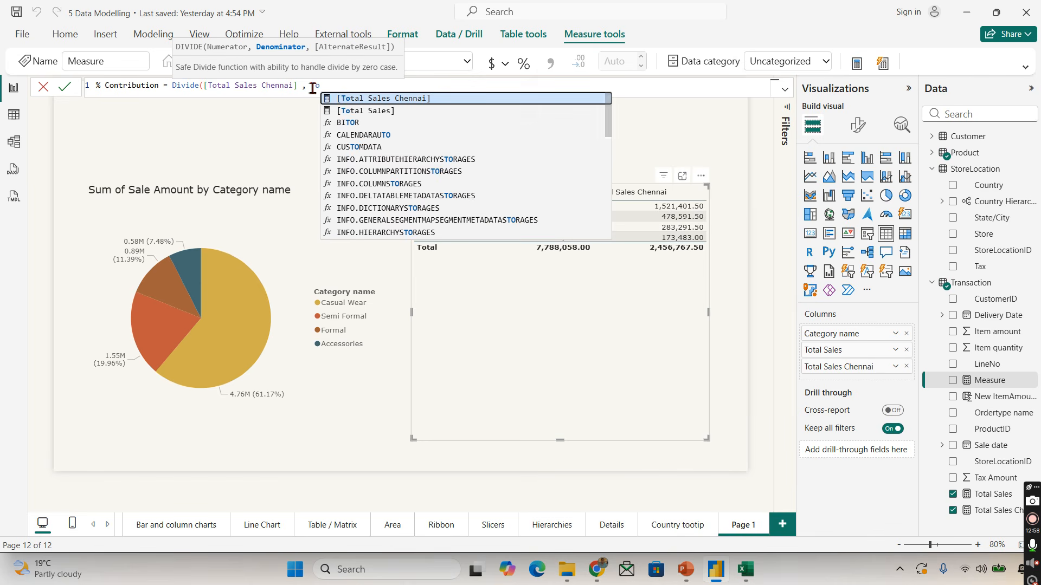
pyautogui.click(349, 111)
pyautogui.write(')')
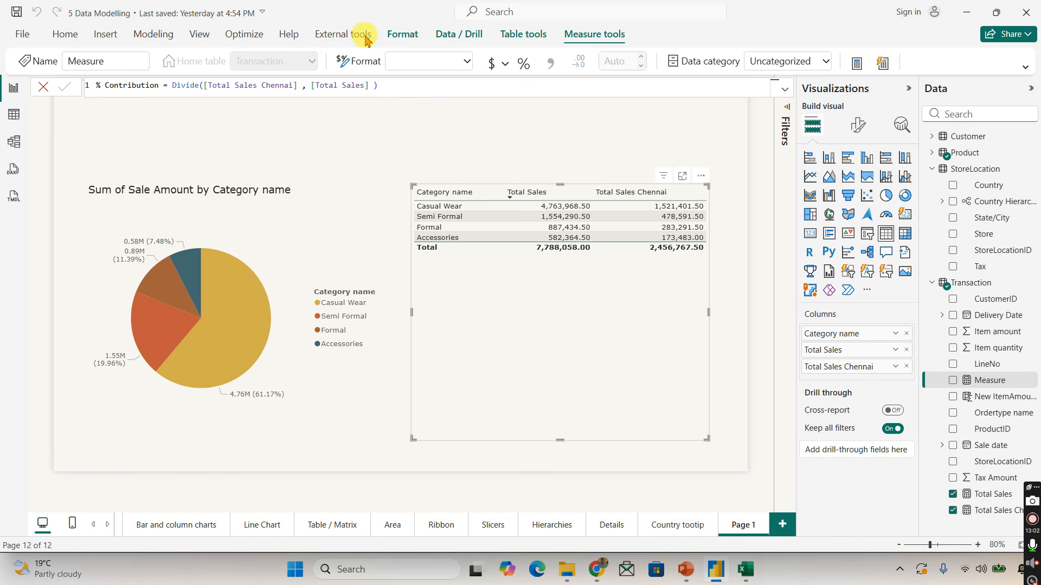
pyautogui.press('Return')
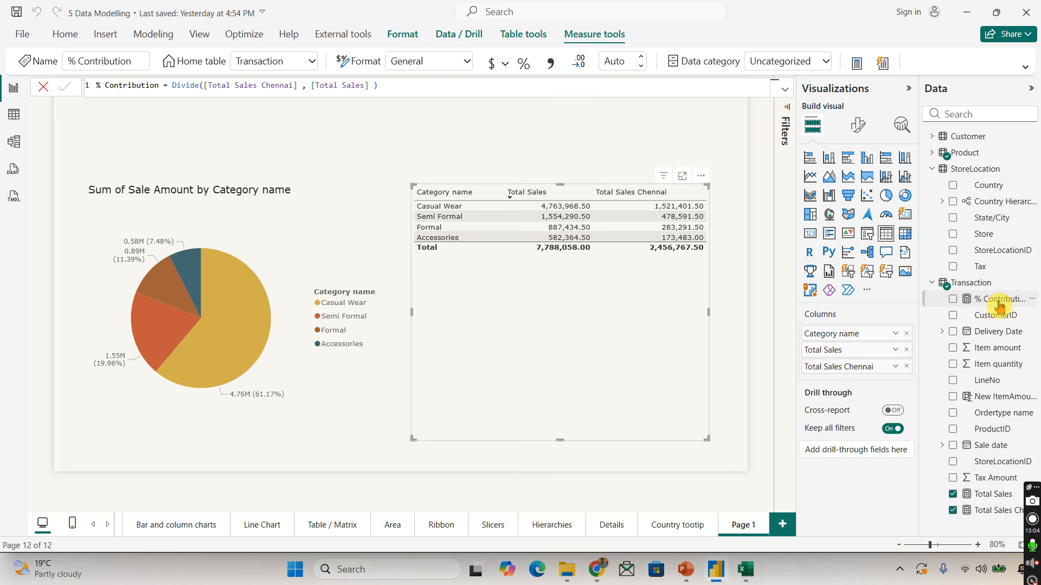
# Format the % Contribution measure as a percentage and add it to the category table visual.
pyautogui.click(525, 66)
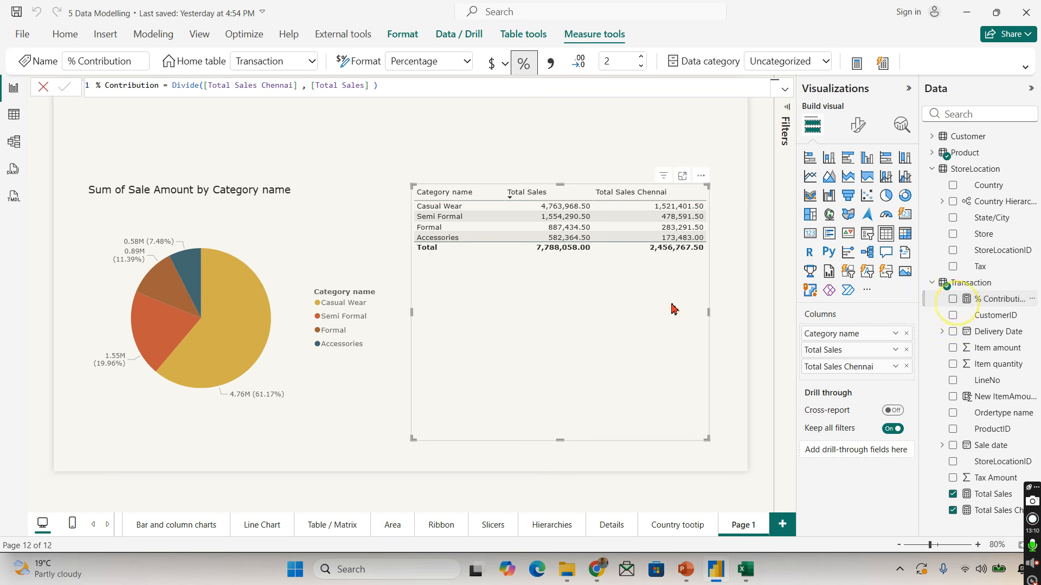
pyautogui.click(952, 298)
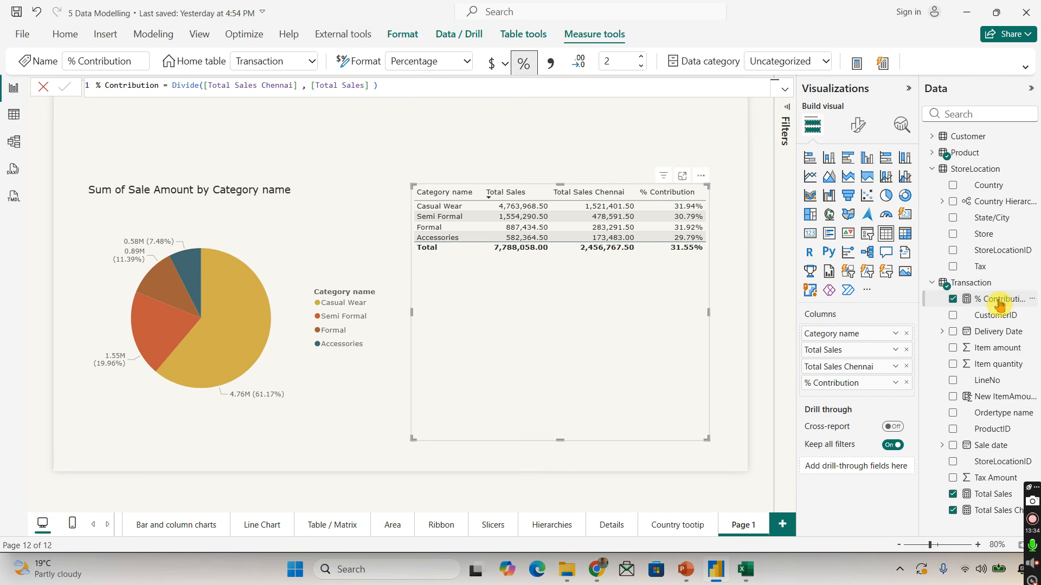
pyautogui.click(436, 212)
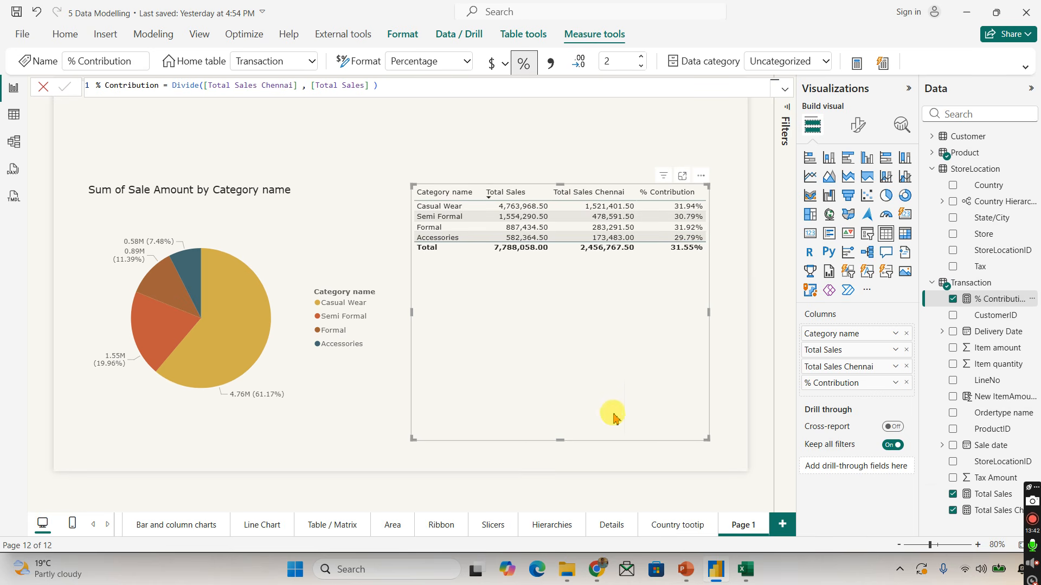
# Add Gender from the Customer table as the first column of the table visual, ahead of Category name.
pyautogui.click(1005, 496)
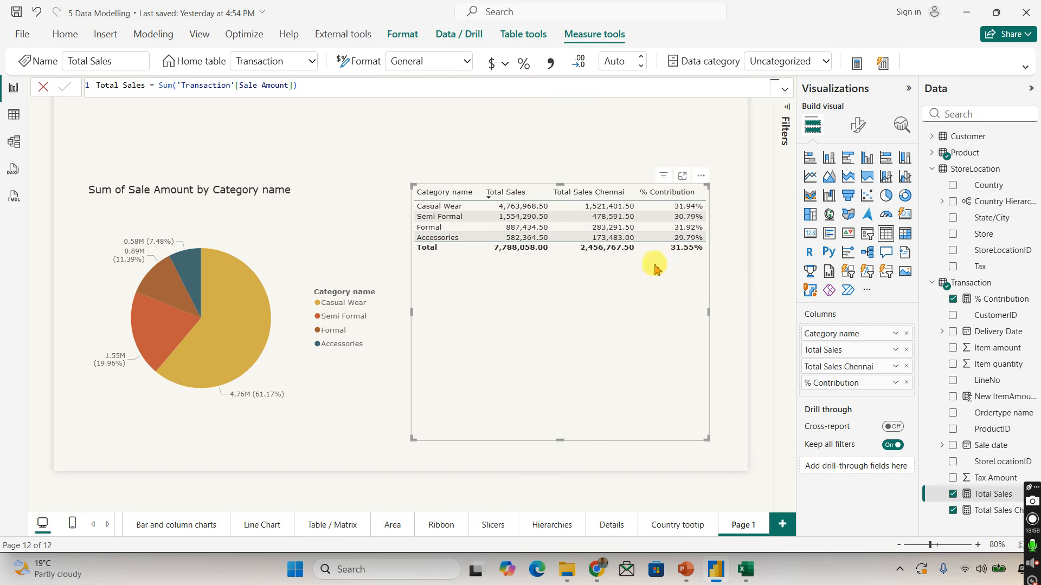
pyautogui.click(935, 169)
pyautogui.click(934, 136)
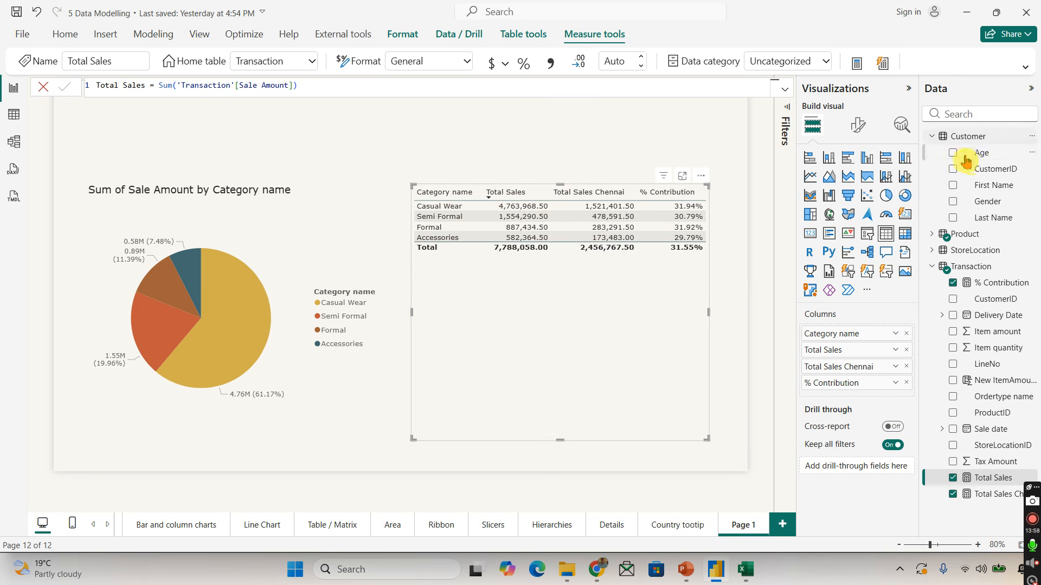
pyautogui.moveTo(979, 218); pyautogui.dragTo(901, 335)
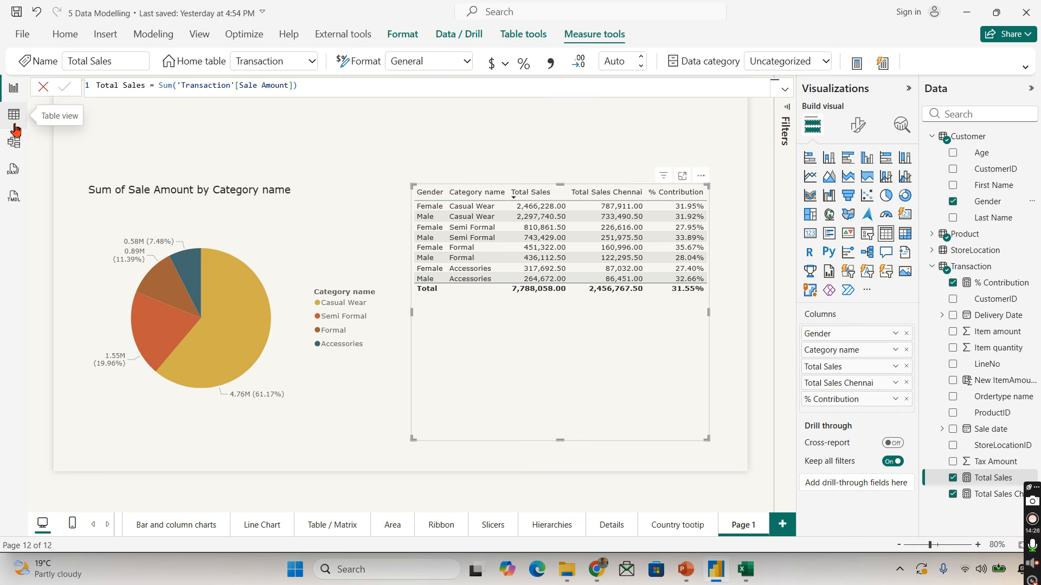
pyautogui.click(1032, 521)
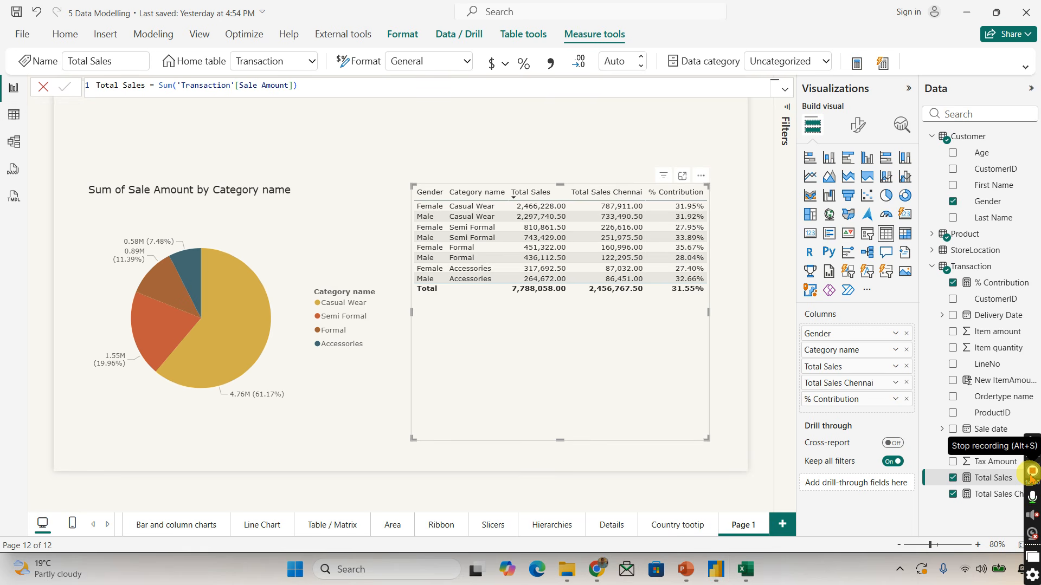